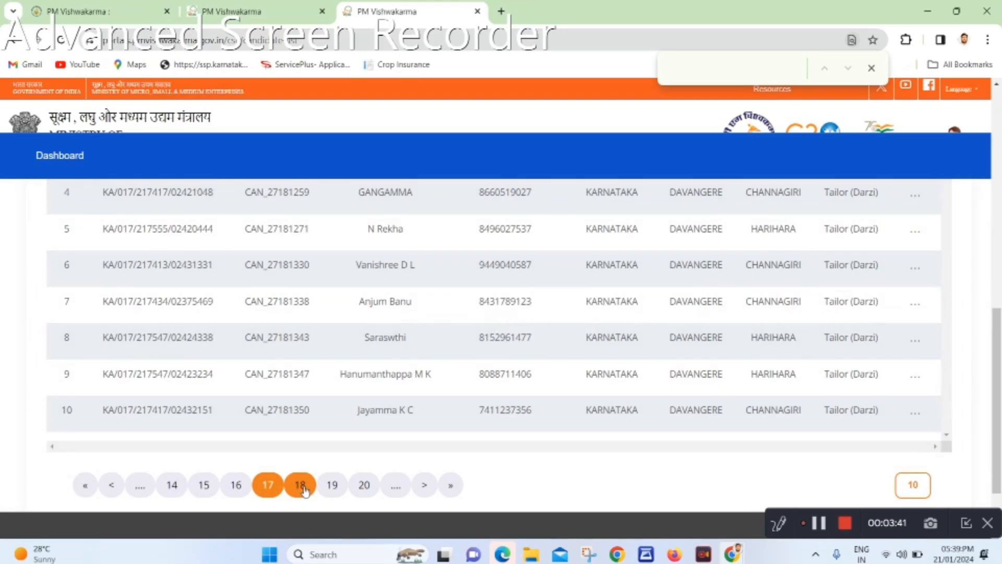
# Page through the candidate list one page at a time, from page 18 to page 30
pyautogui.click(303, 488)
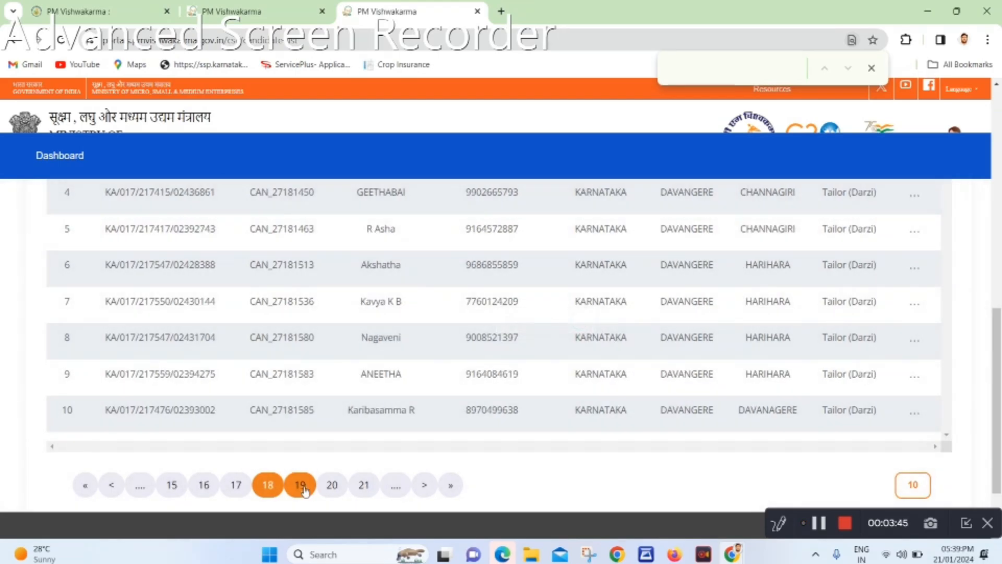
pyautogui.click(302, 487)
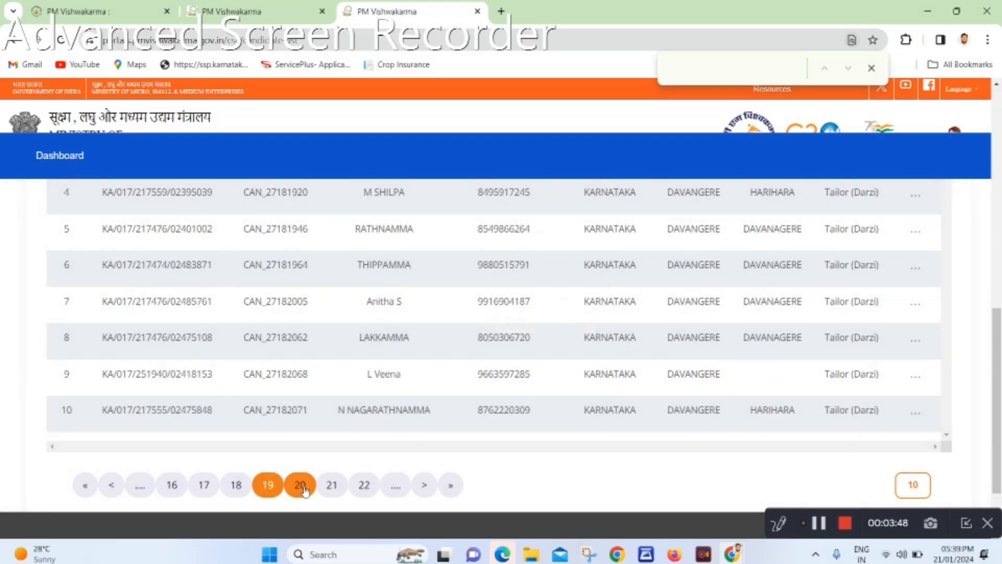
pyautogui.click(301, 487)
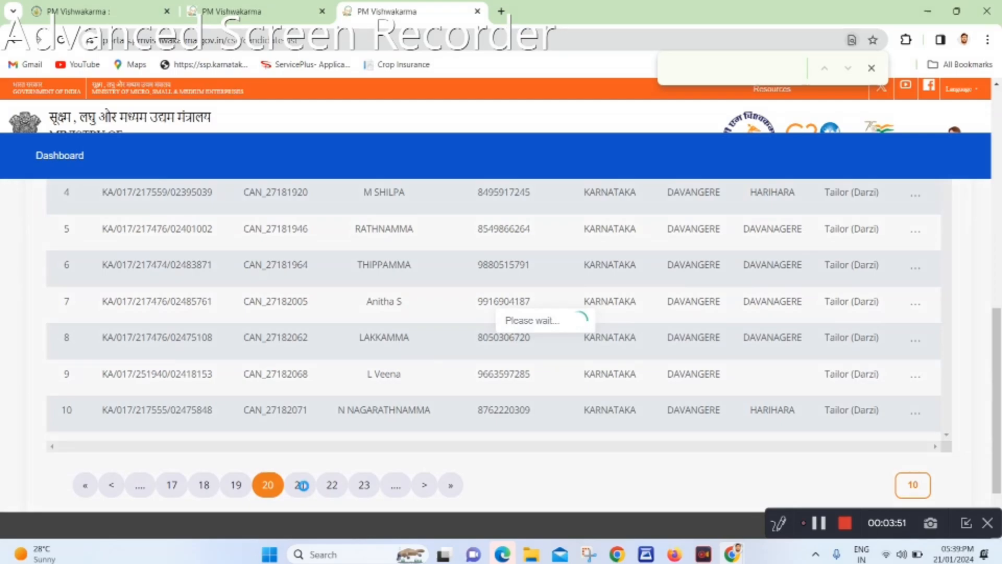
pyautogui.click(301, 487)
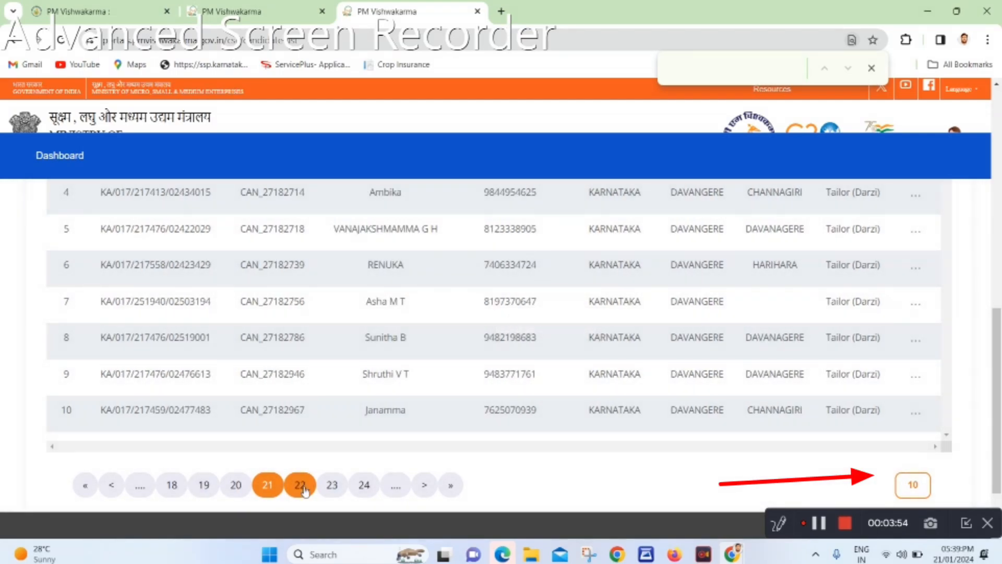
pyautogui.click(302, 486)
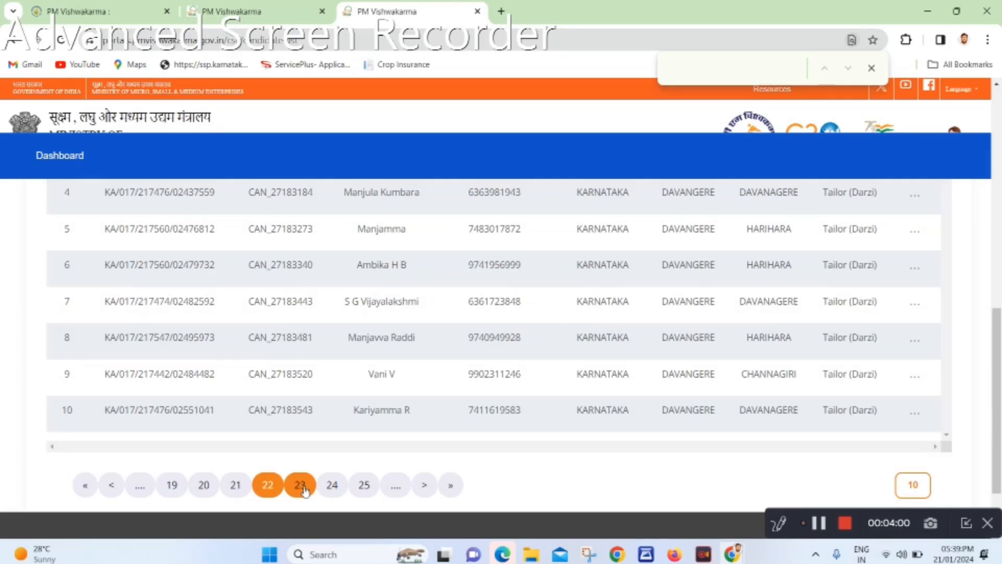
pyautogui.click(302, 486)
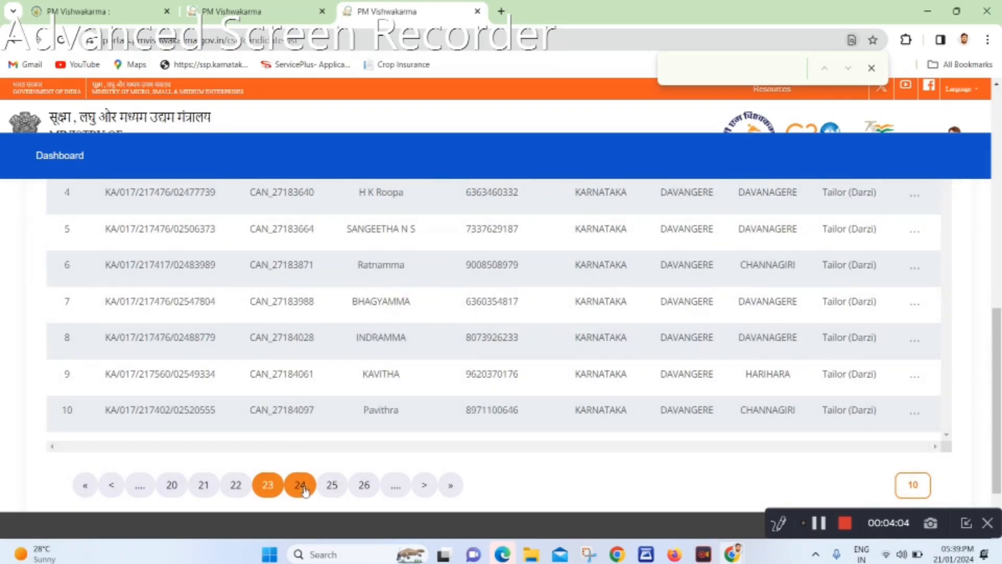
pyautogui.click(302, 487)
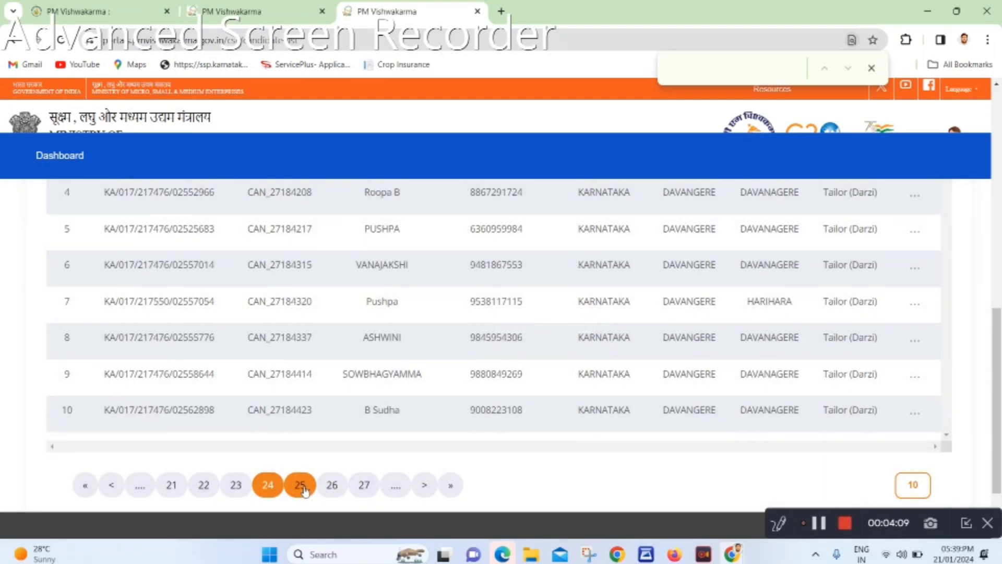
pyautogui.click(303, 488)
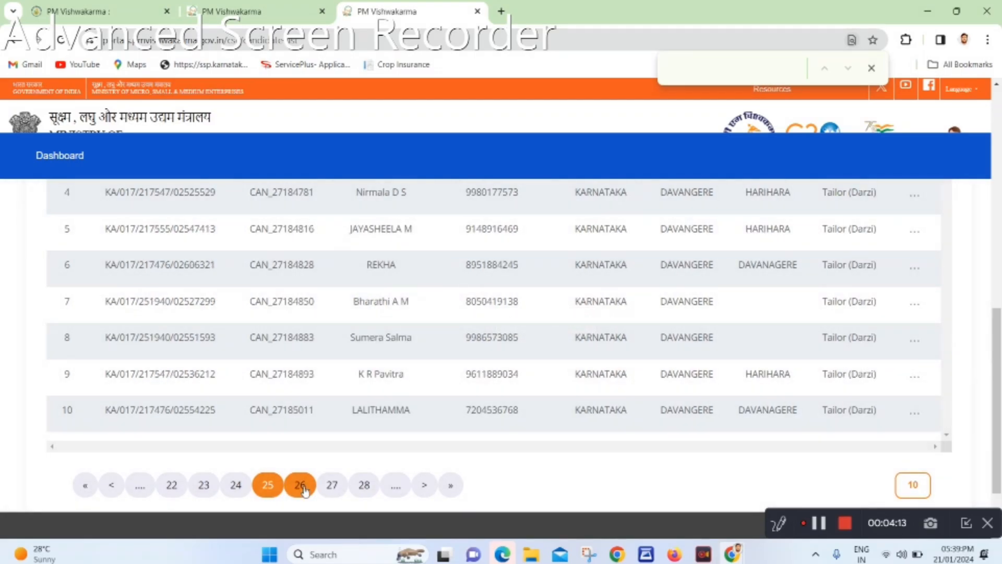
pyautogui.click(302, 486)
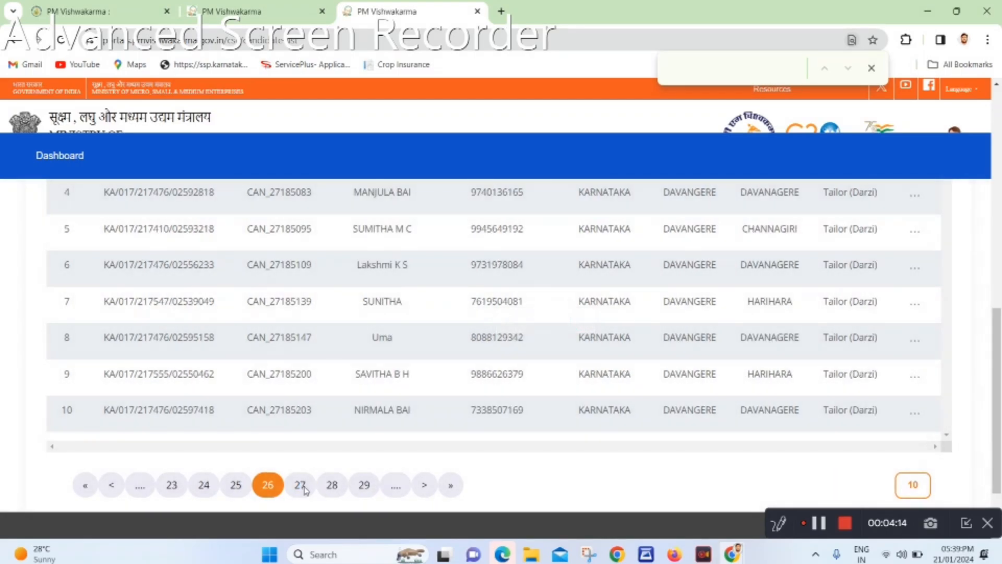
pyautogui.click(302, 487)
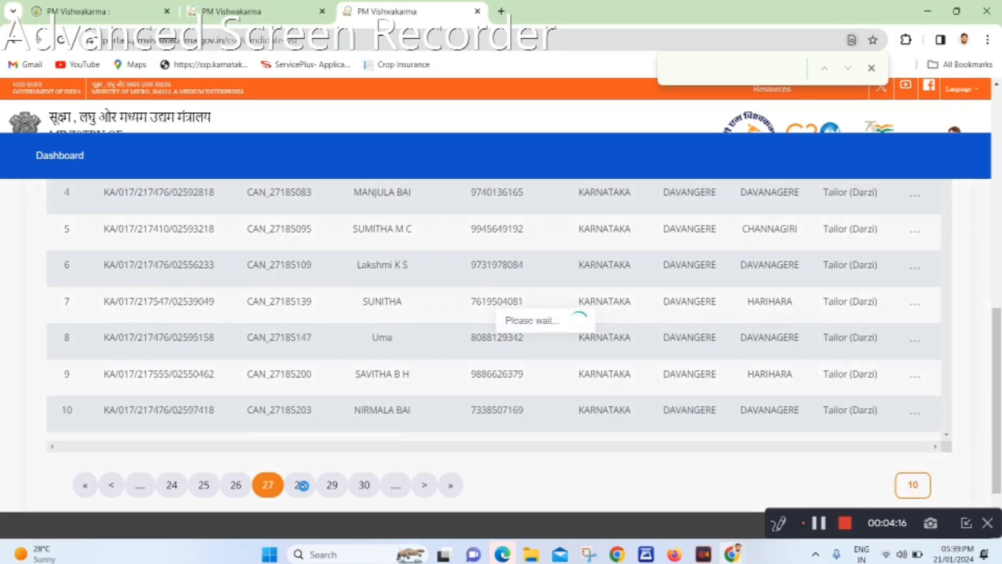
pyautogui.click(301, 486)
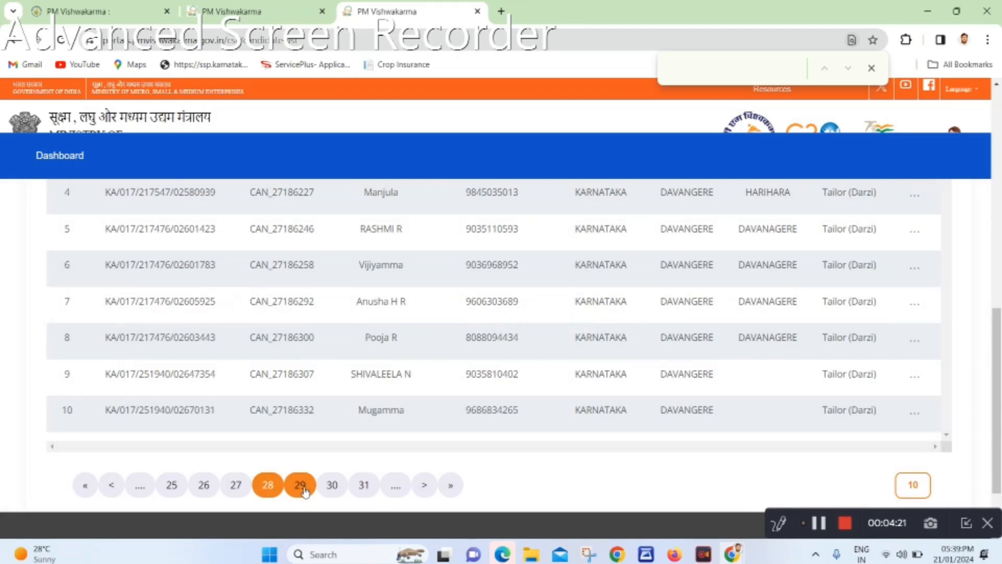
pyautogui.click(301, 486)
pyautogui.click(302, 486)
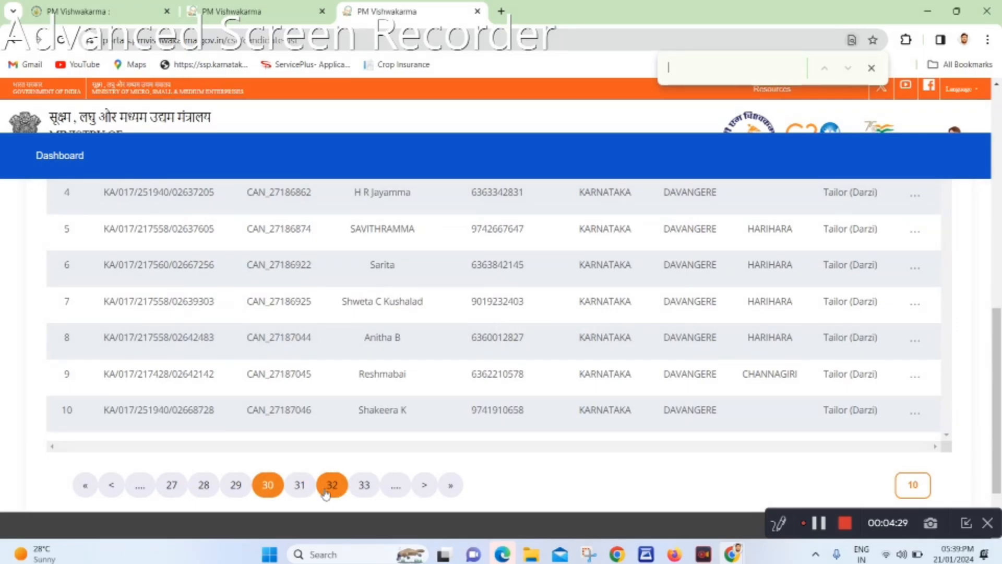
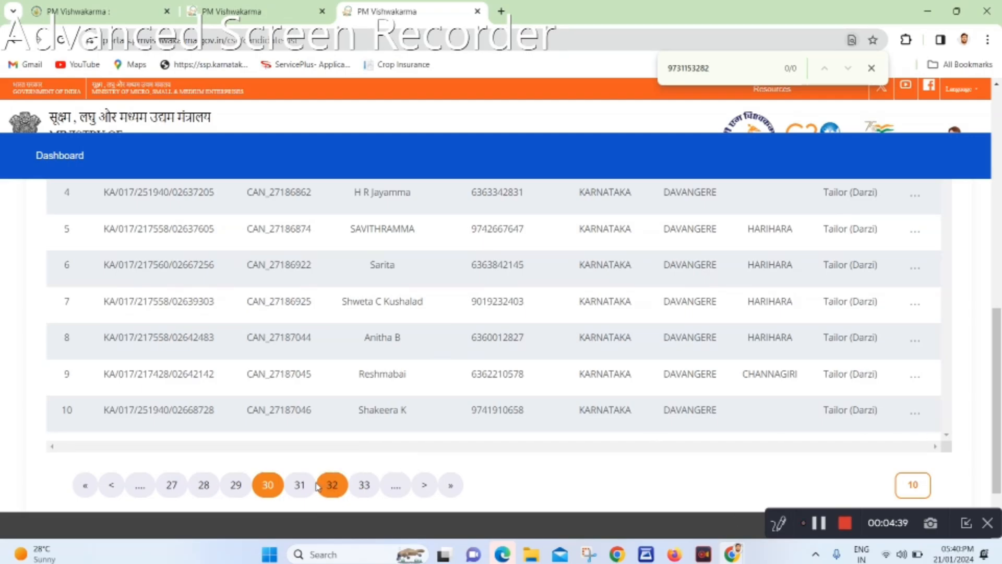
# Search each page for the candidate's mobile number while jumping through pages 31, 33, 35, 38 and 41
pyautogui.click(300, 485)
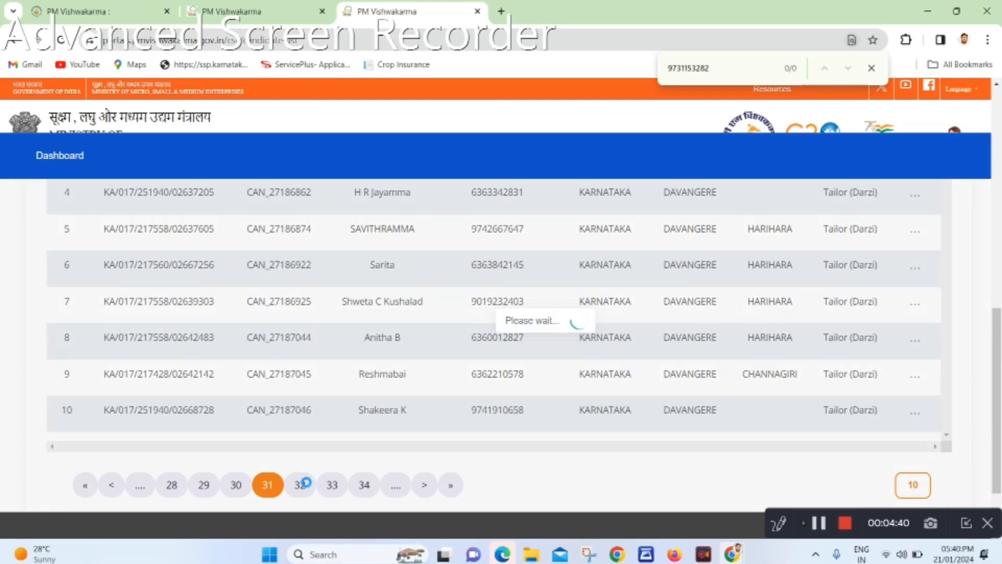
pyautogui.click(332, 484)
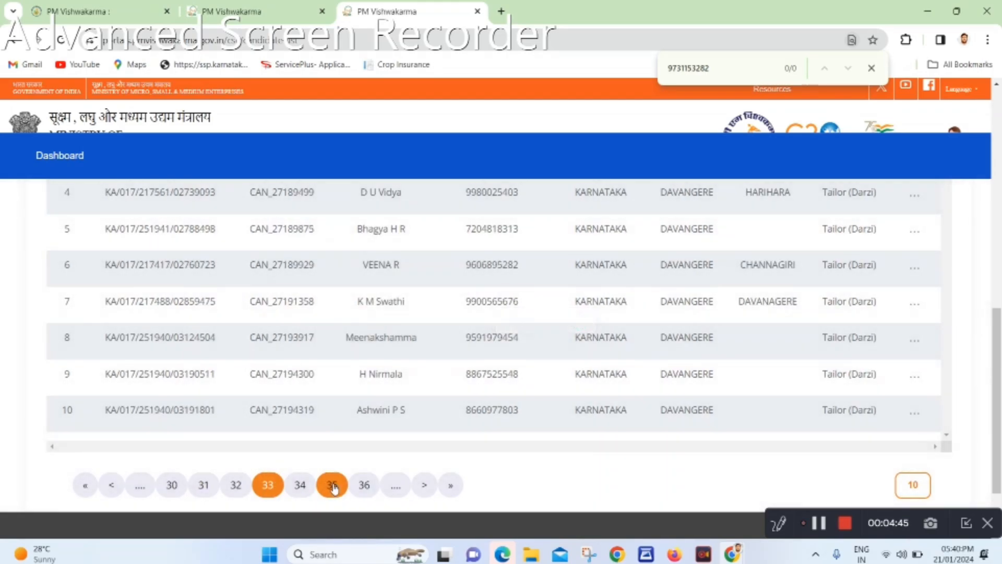
pyautogui.click(333, 485)
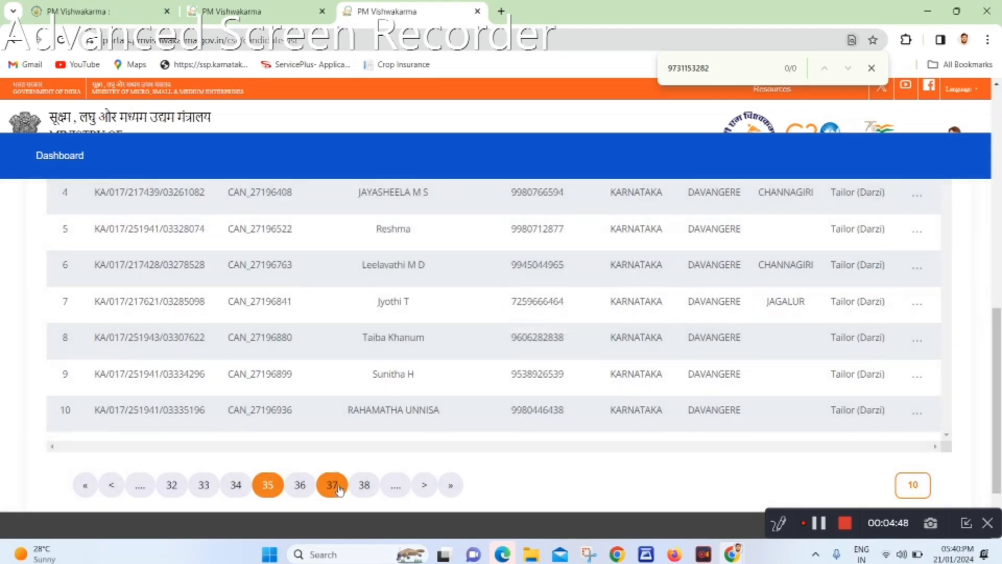
pyautogui.click(361, 485)
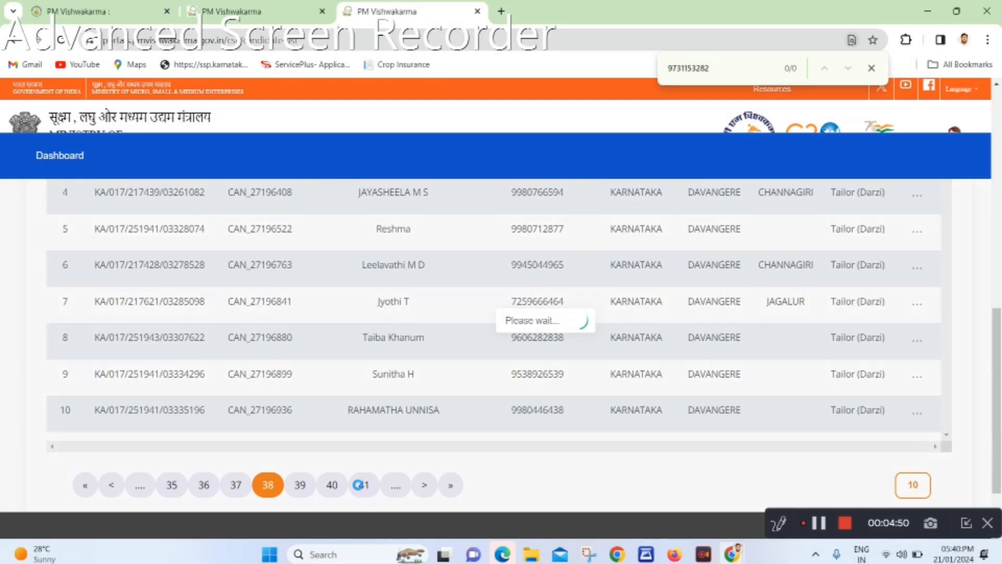
pyautogui.click(361, 485)
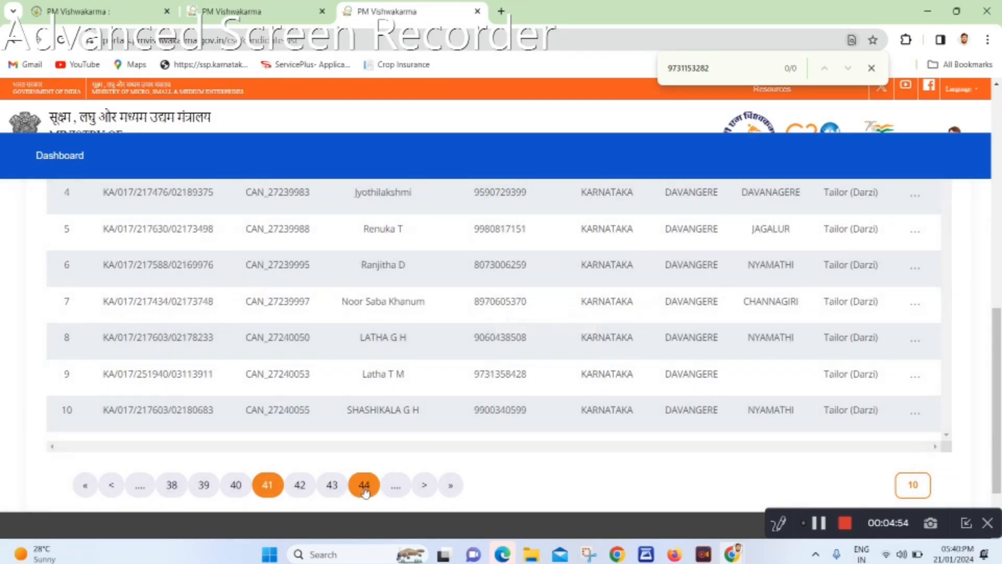
# Clear the page search text, retyping the mobile number and then erasing it again
pyautogui.click(721, 70)
pyautogui.press('BackSpace')
pyautogui.press('BackSpace')
pyautogui.press('BackSpace')
pyautogui.press('BackSpace')
pyautogui.press('BackSpace')
pyautogui.press('BackSpace')
pyautogui.press('BackSpace')
pyautogui.press('BackSpace')
pyautogui.press('BackSpace')
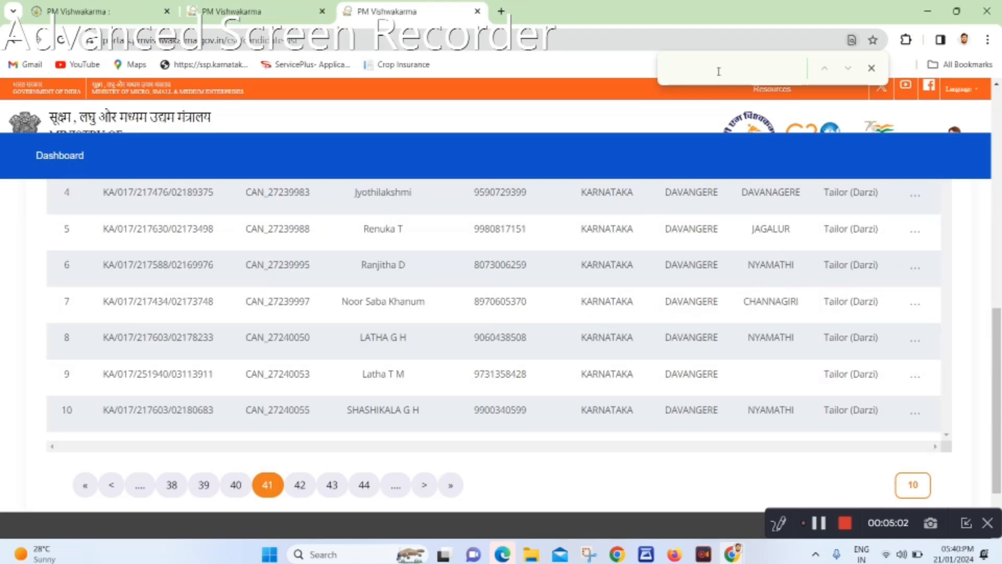
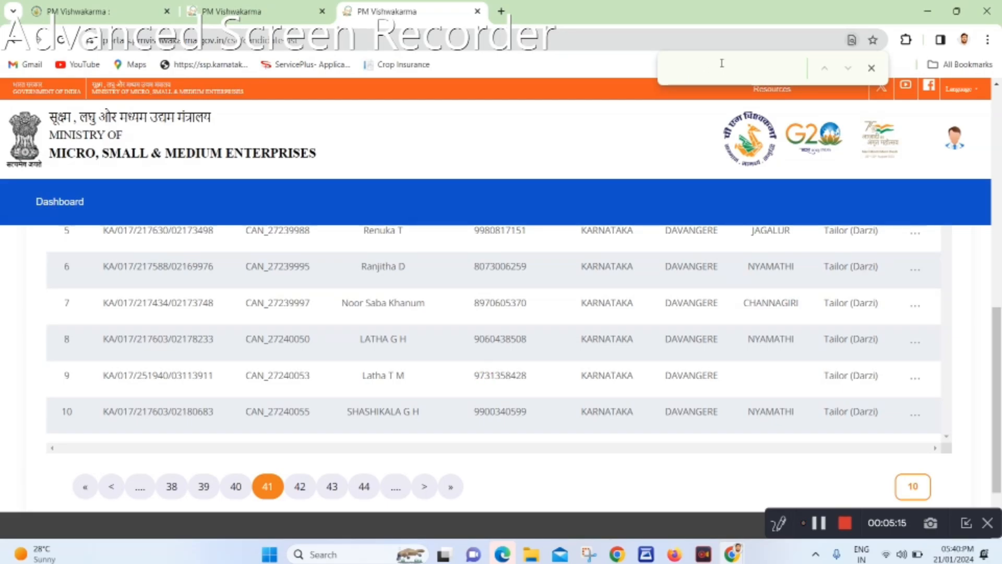
# Jump to the last page, then switch the candidate list to 500 rows per page
pyautogui.click(453, 487)
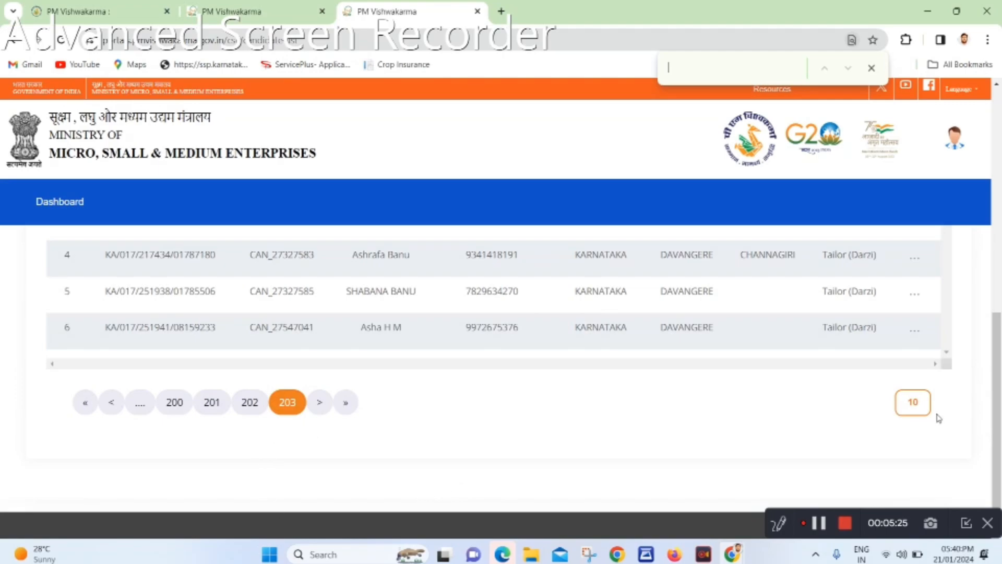
pyautogui.click(919, 412)
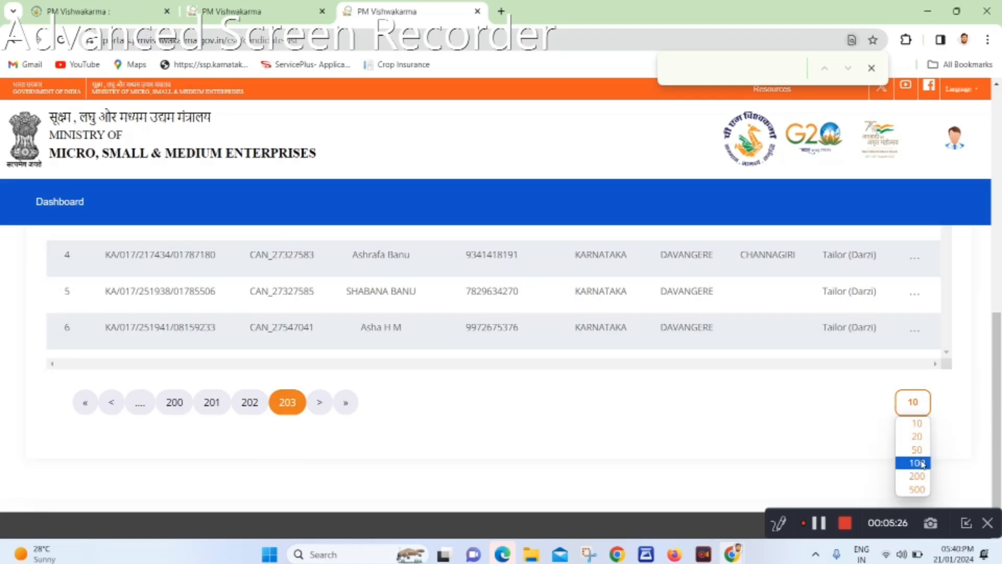
pyautogui.click(918, 490)
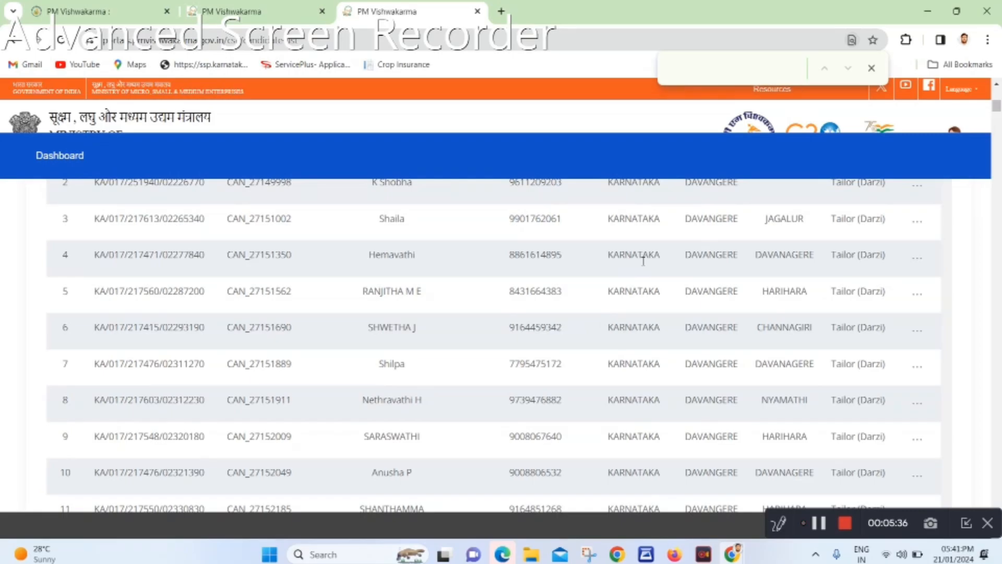
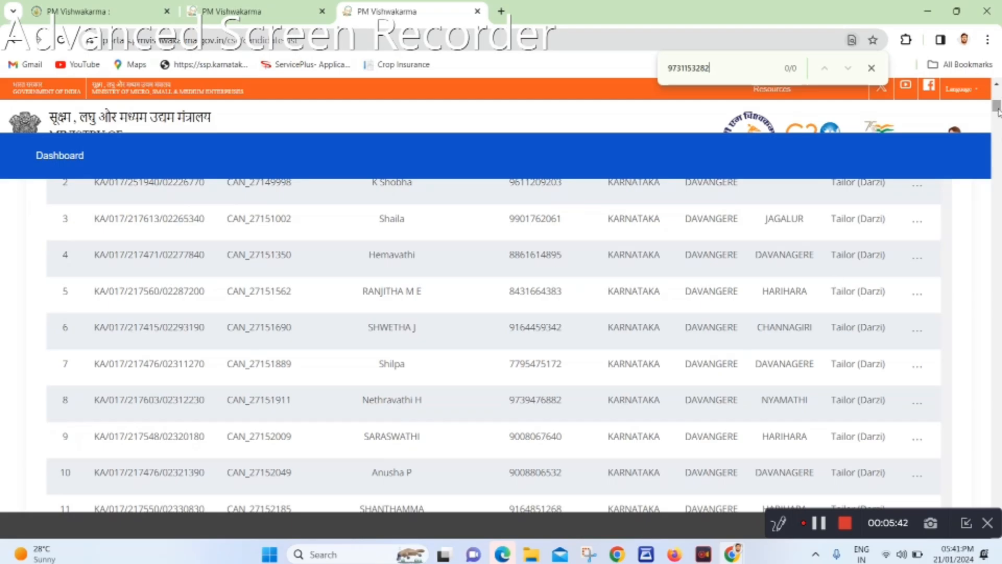
# Search the first 500 candidates for the mobile number, scroll the table, then move to page 2
pyautogui.moveTo(998, 112); pyautogui.dragTo(997, 504)
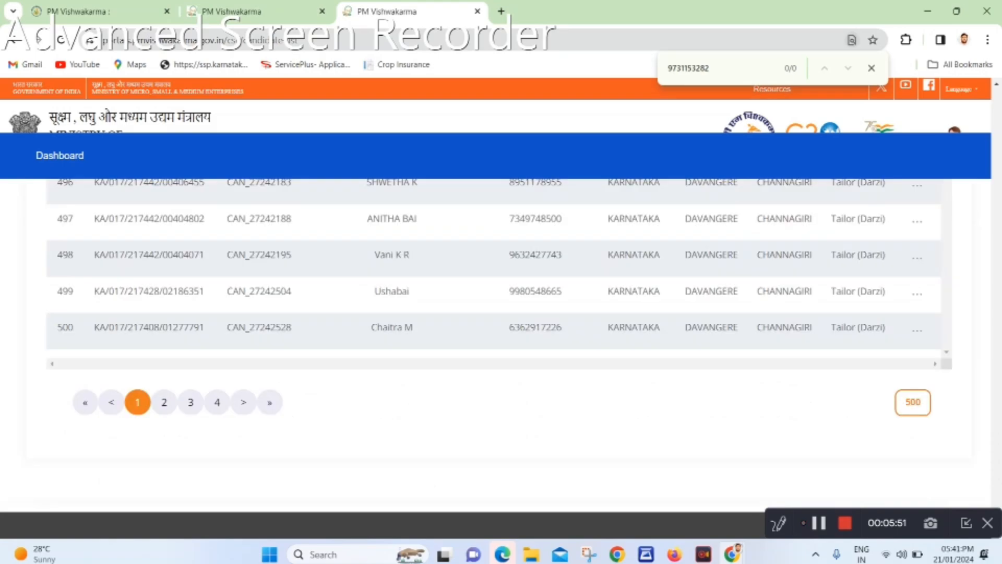
pyautogui.click(164, 402)
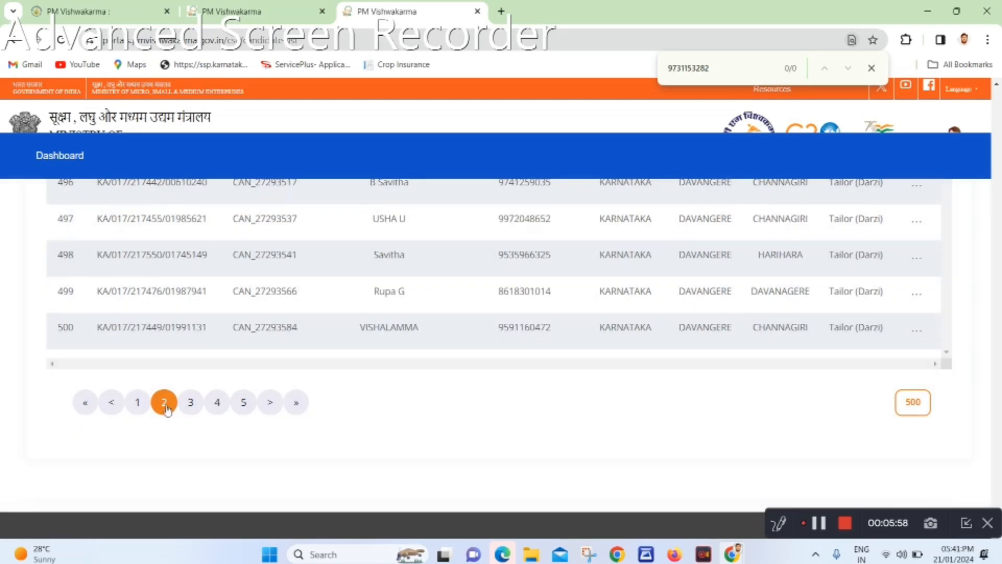
# Replace the find-bar text with the candidate's full mobile number to locate row 319
pyautogui.hotkey('ctrl', 'f')
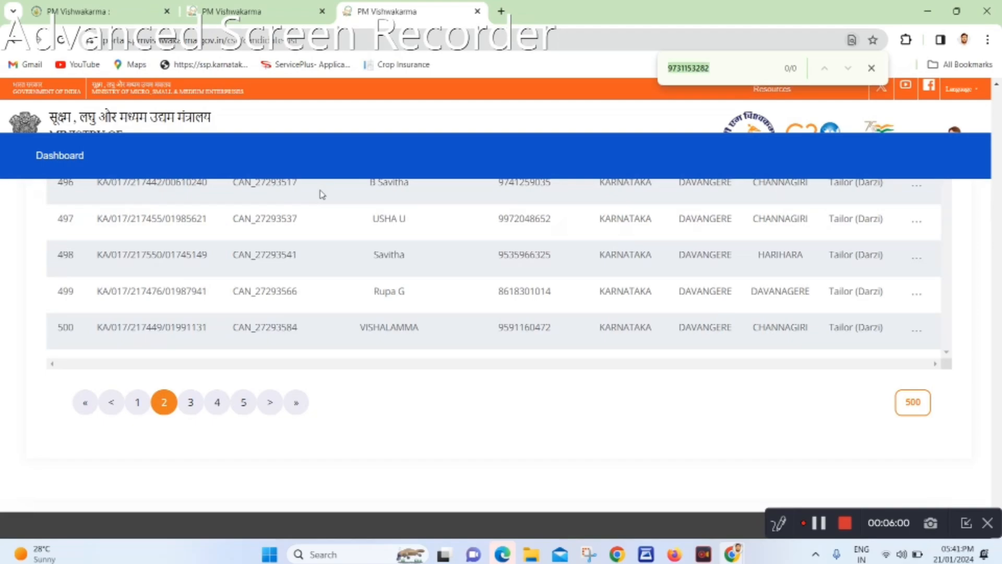
pyautogui.press('BackSpace')
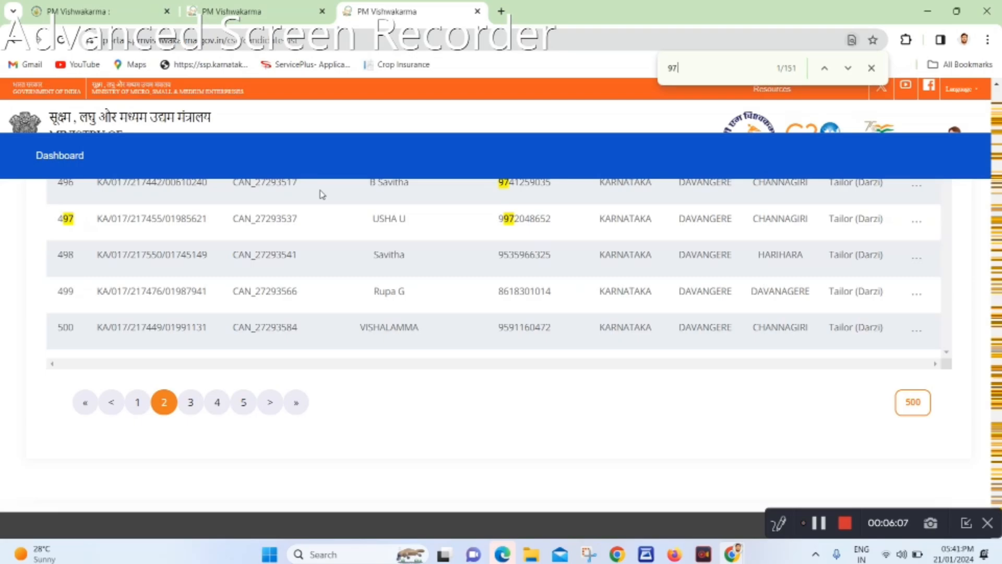
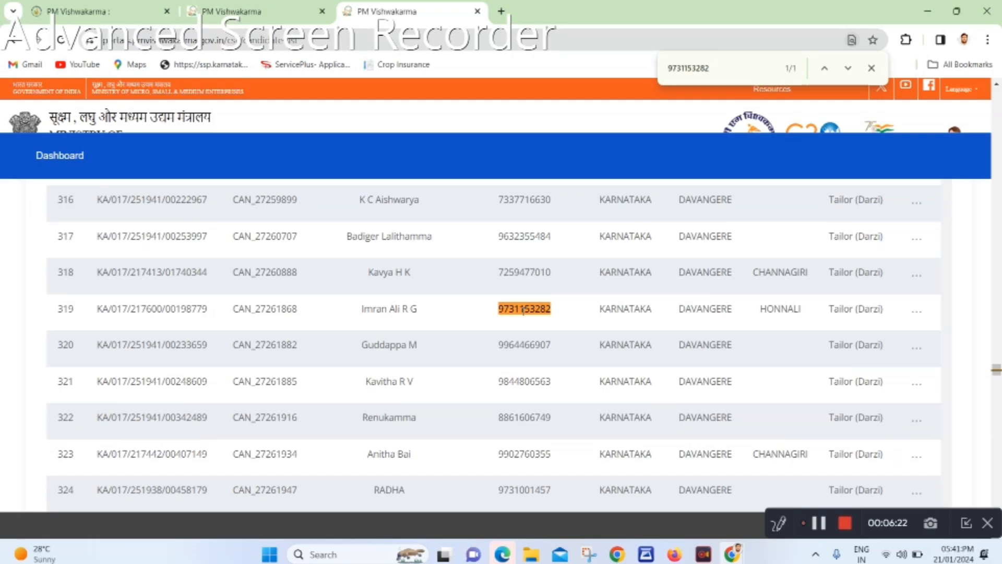
# Open the Add Center Preference form for row 319 and expand the Training Center list
pyautogui.click(916, 313)
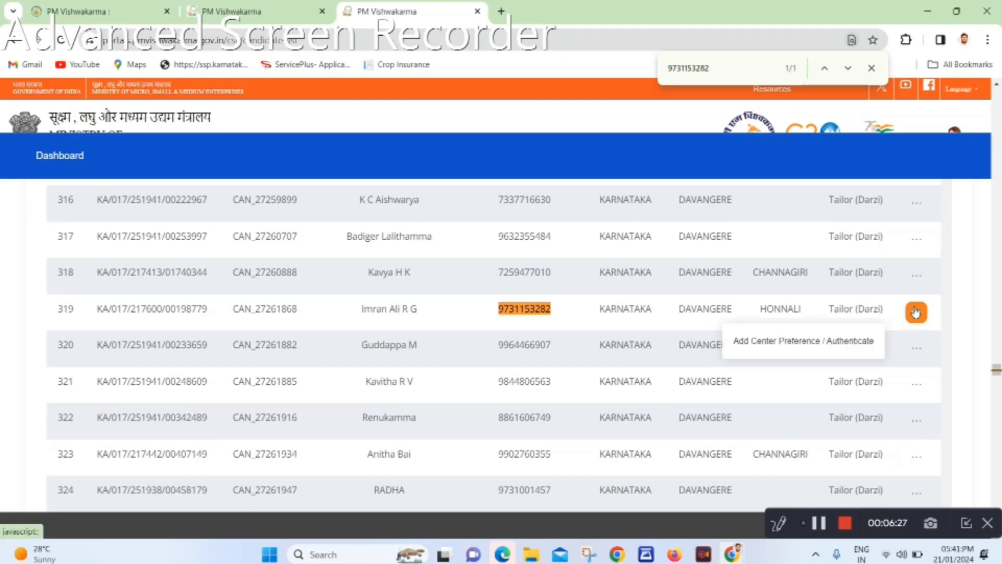
pyautogui.click(848, 340)
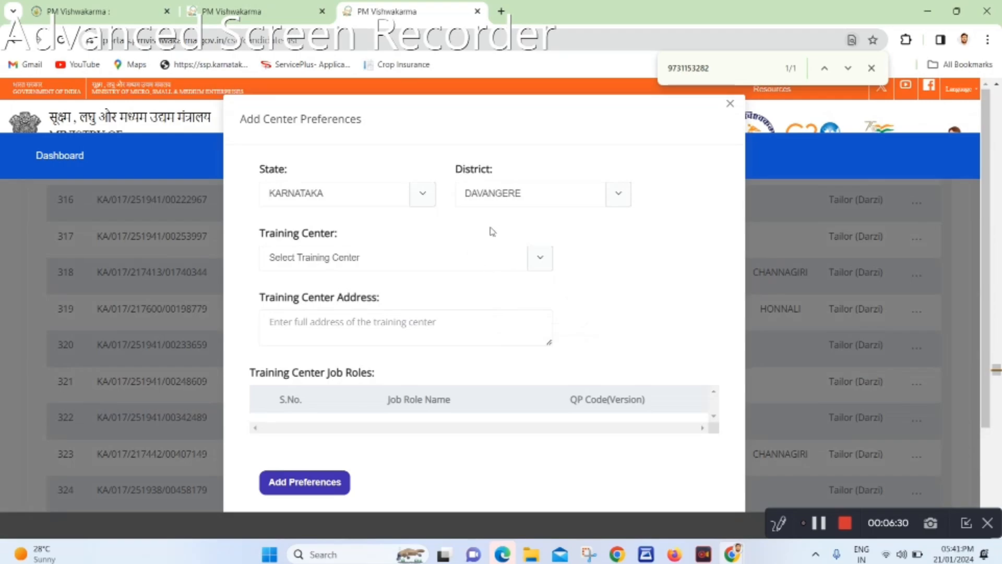
pyautogui.click(453, 258)
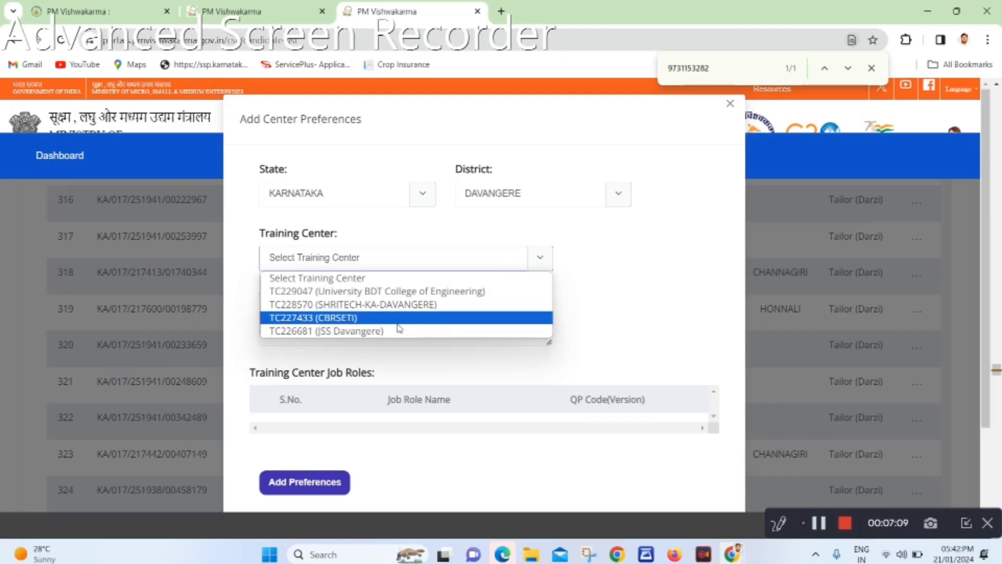
# Choose TC227433 (CBRSETI) as the training center and close the browser find bar
pyautogui.click(346, 318)
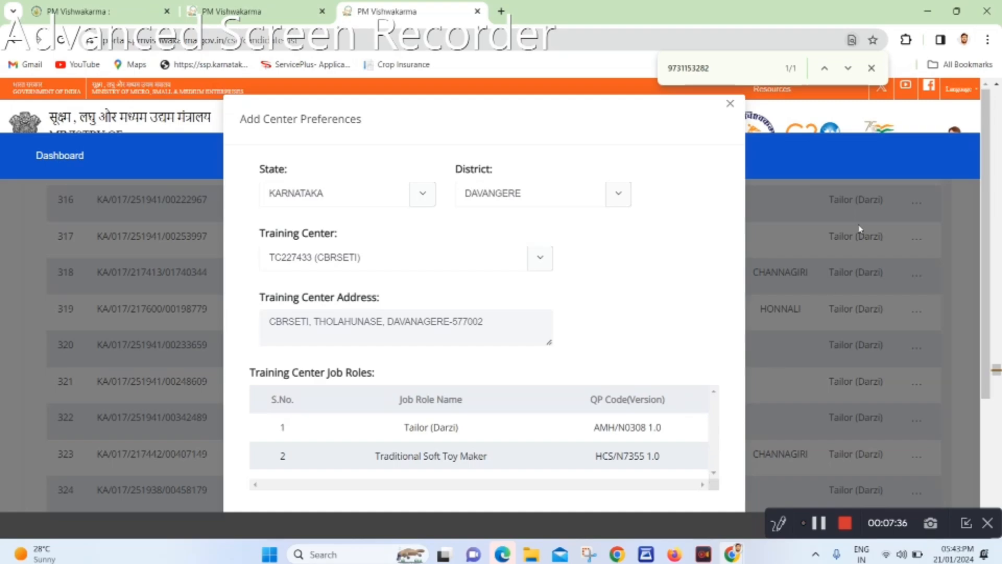
pyautogui.click(871, 68)
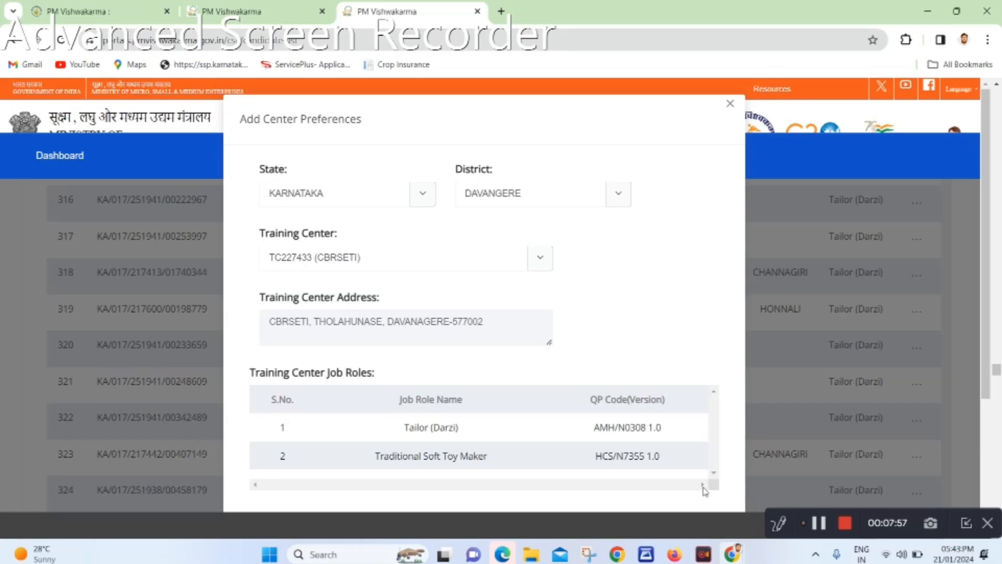
# Close the preferences form, then reopen it from row 319's actions menu
pyautogui.click(849, 435)
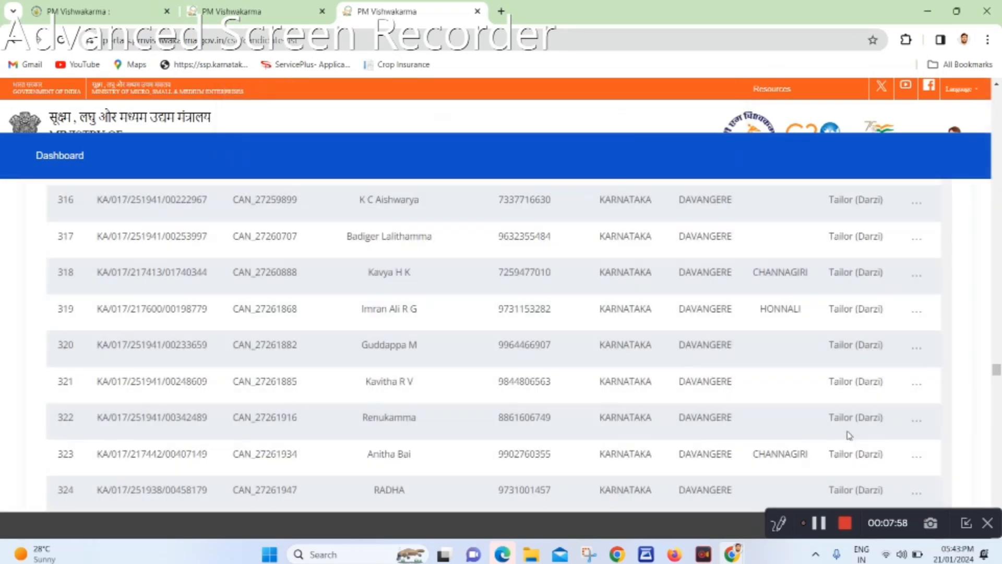
pyautogui.scroll(-1, 849, 435)
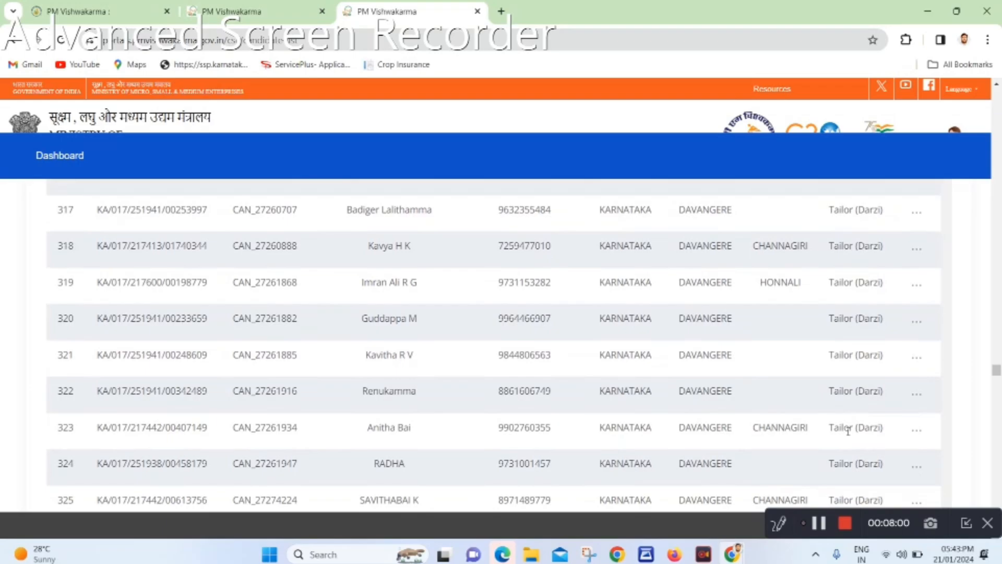
pyautogui.click(915, 288)
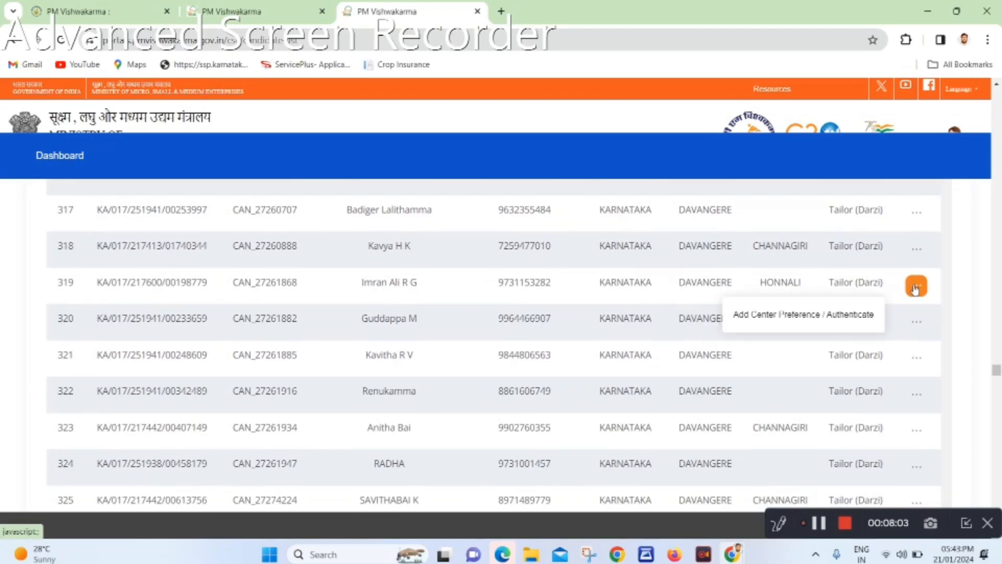
pyautogui.click(848, 316)
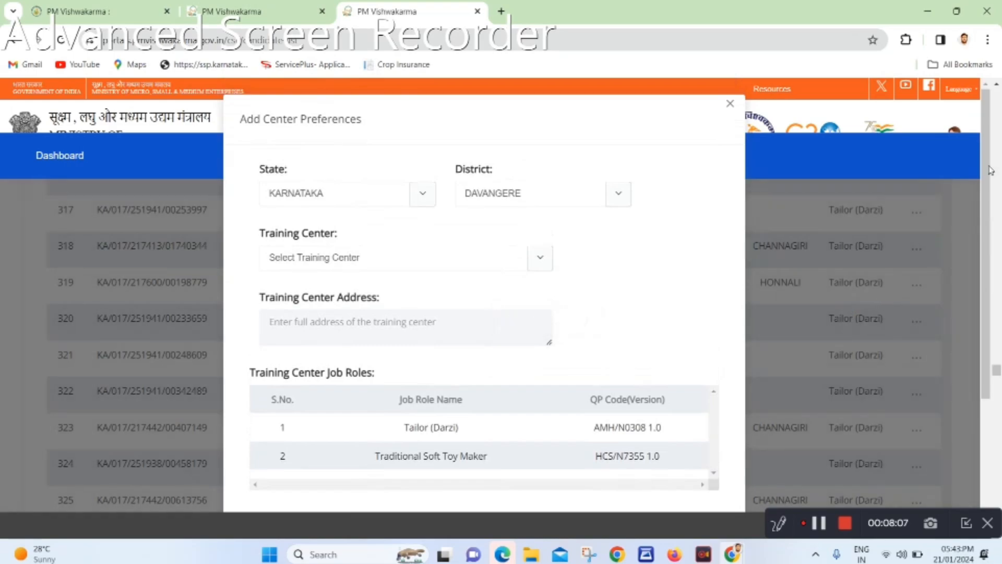
pyautogui.moveTo(982, 152); pyautogui.dragTo(999, 253)
pyautogui.moveTo(988, 217); pyautogui.dragTo(987, 234)
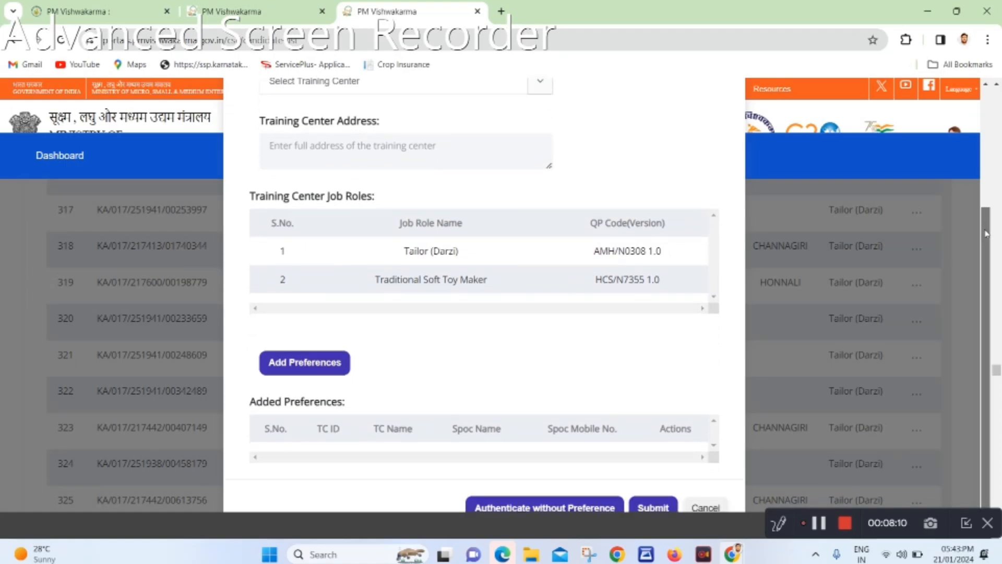
pyautogui.scroll(1, 986, 233)
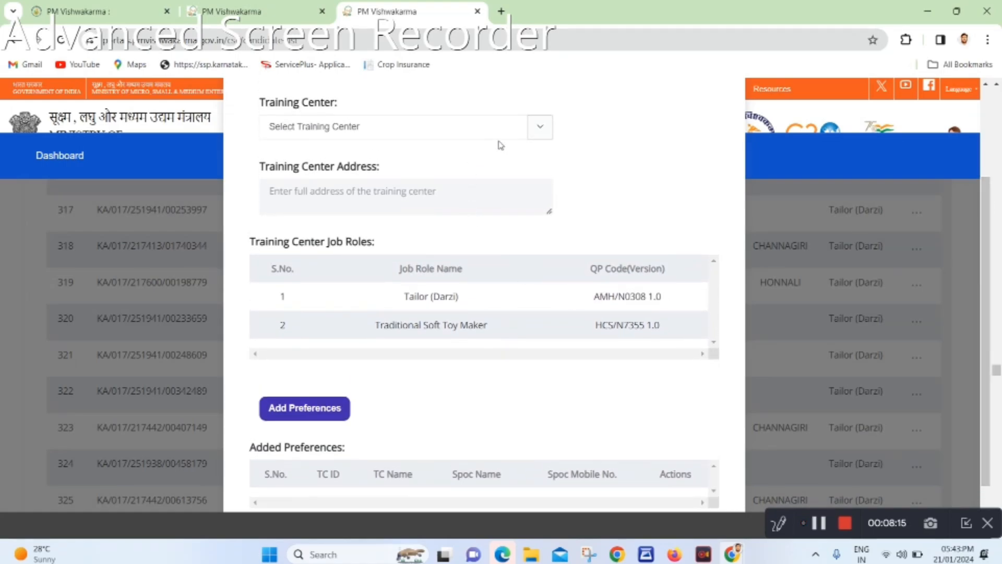
# Select CBRSETI as training center, add it to the preferences, then cancel the dialog
pyautogui.click(527, 136)
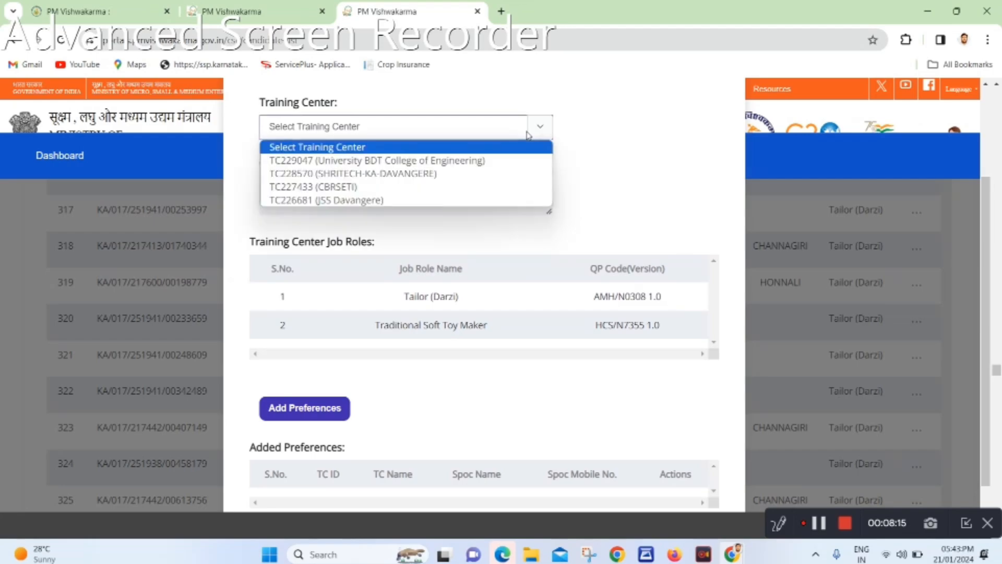
pyautogui.click(337, 188)
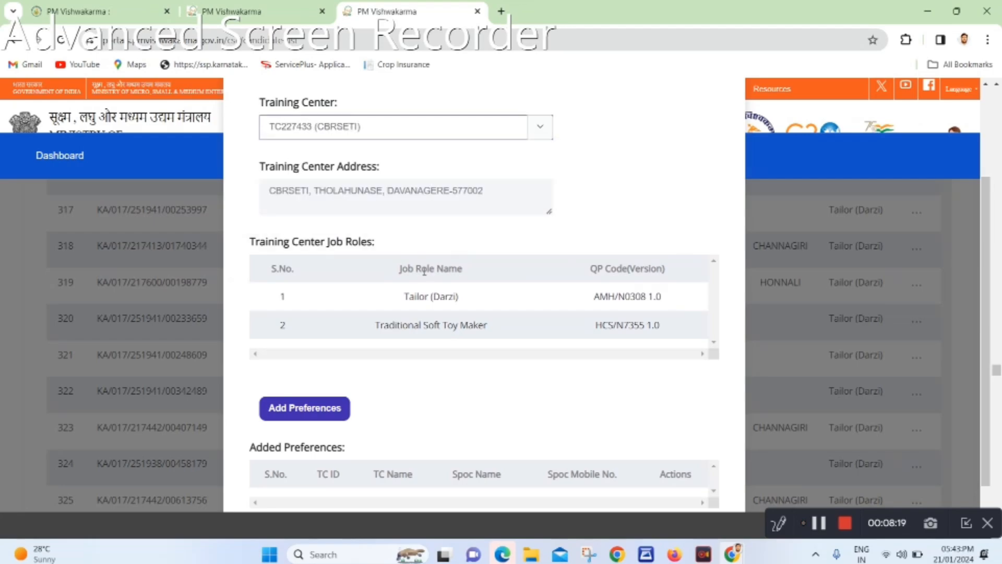
pyautogui.click(329, 407)
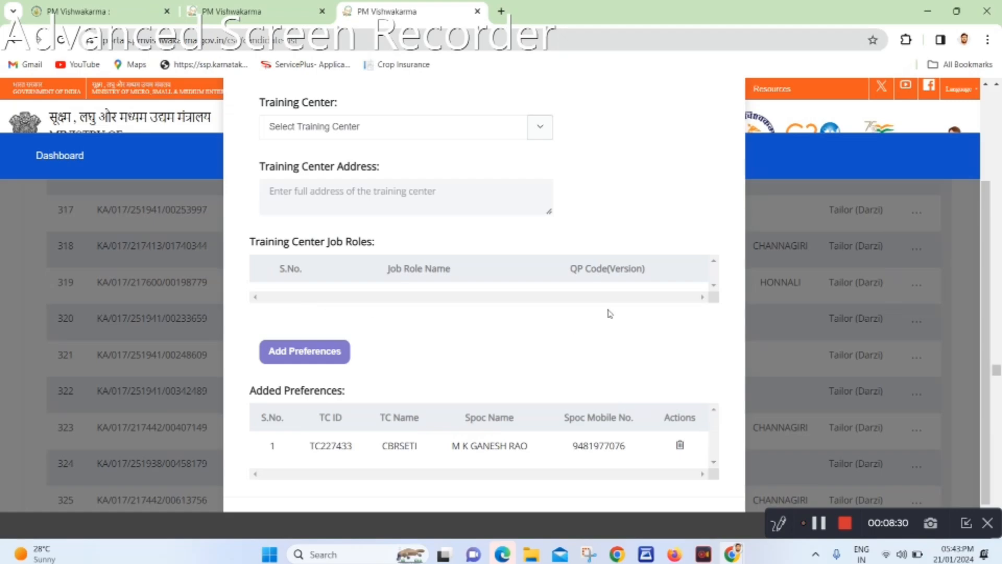
pyautogui.moveTo(986, 224); pyautogui.dragTo(989, 287)
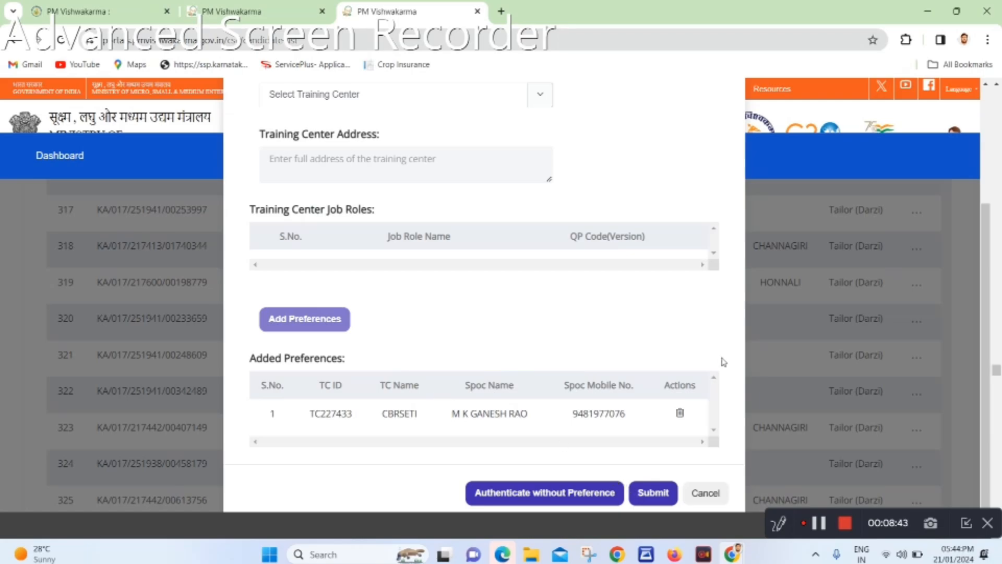
pyautogui.click(707, 491)
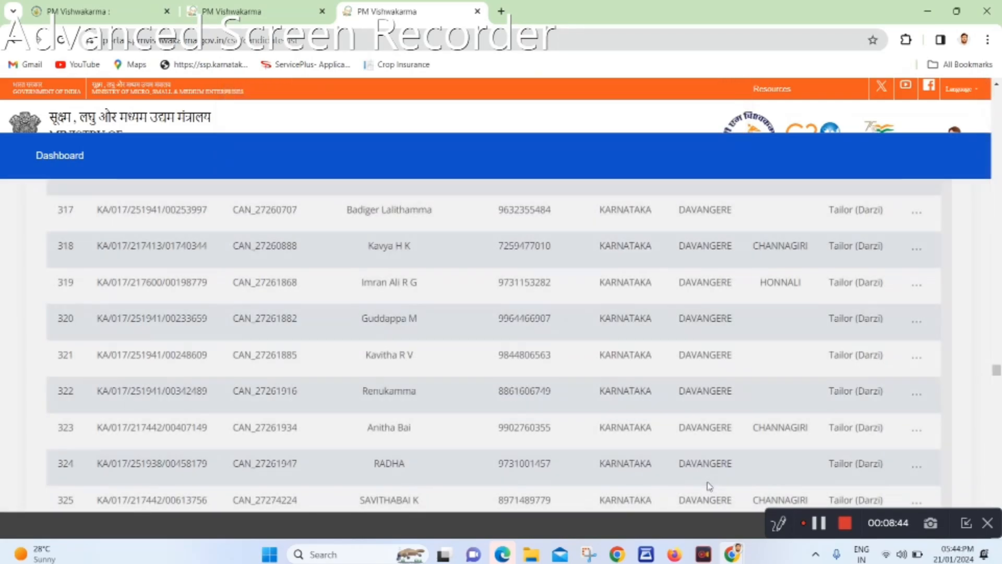
# Reopen row 319's center preference form, select TC227433 (CBRSETI), and submit it
pyautogui.click(915, 287)
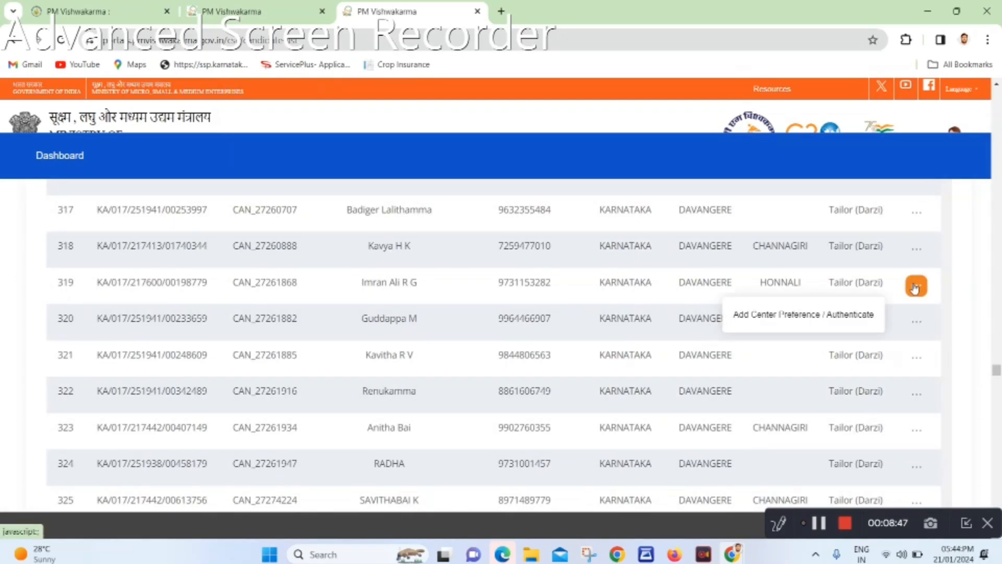
pyautogui.click(841, 316)
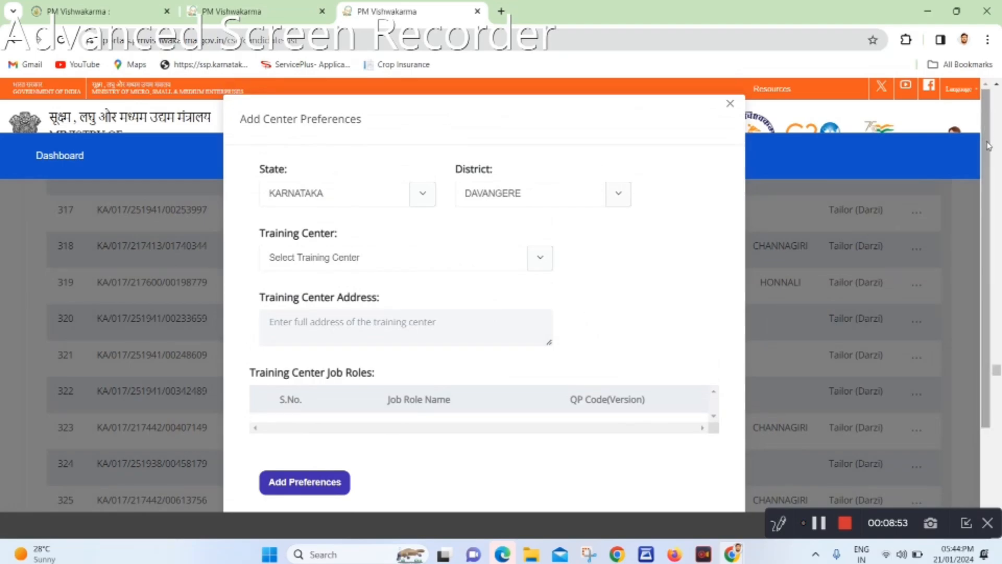
pyautogui.moveTo(990, 165); pyautogui.dragTo(999, 233)
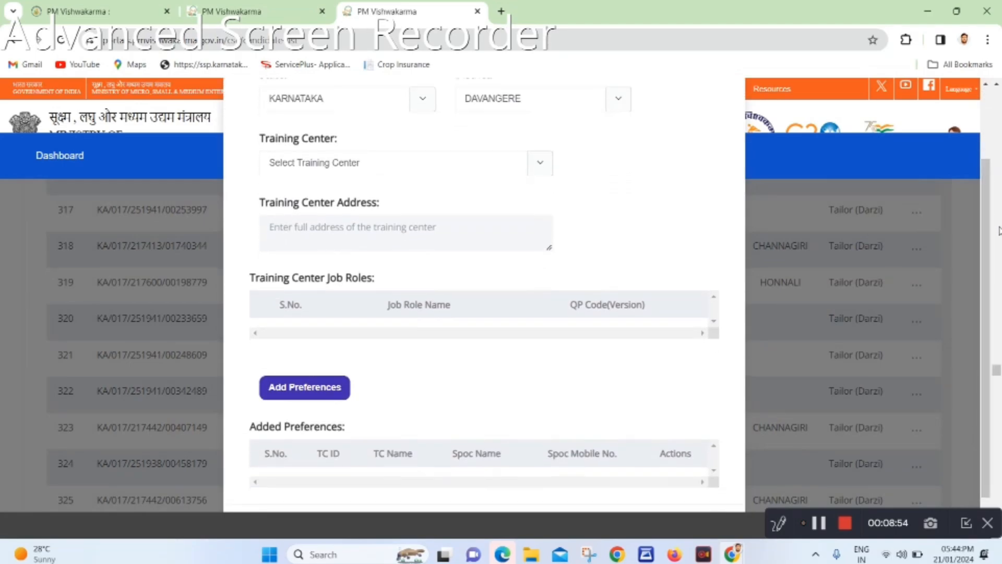
pyautogui.click(500, 167)
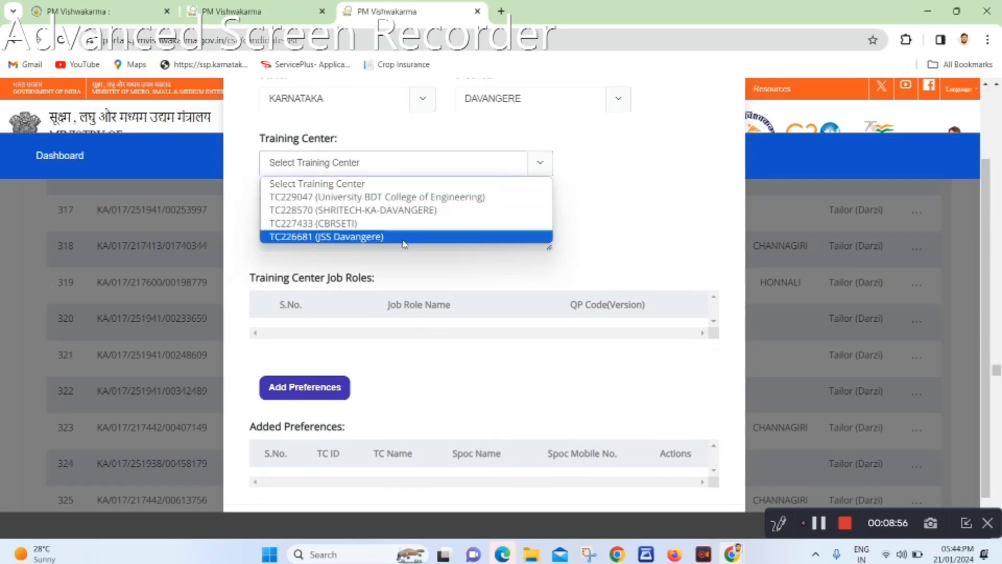
pyautogui.click(400, 226)
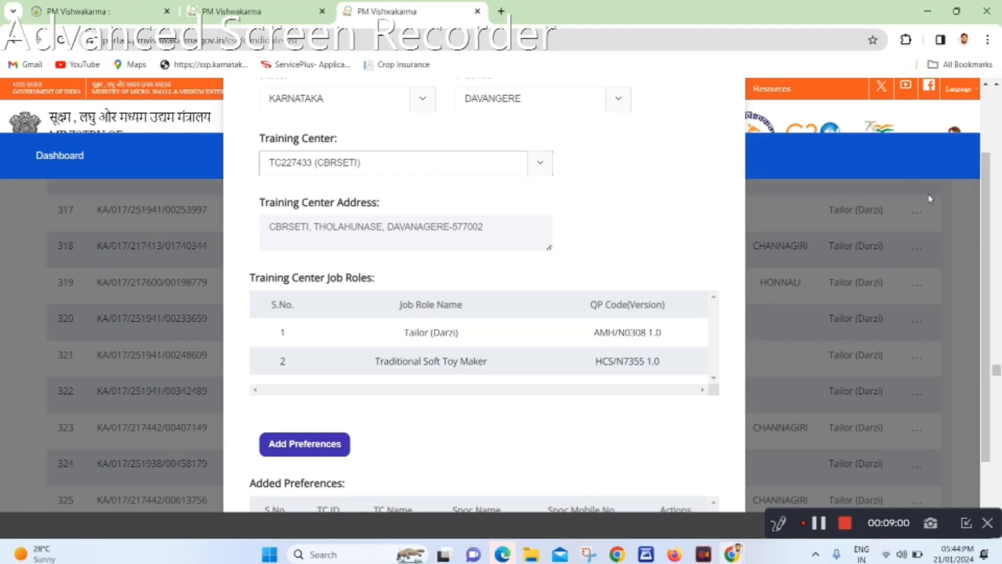
pyautogui.moveTo(990, 175); pyautogui.dragTo(992, 243)
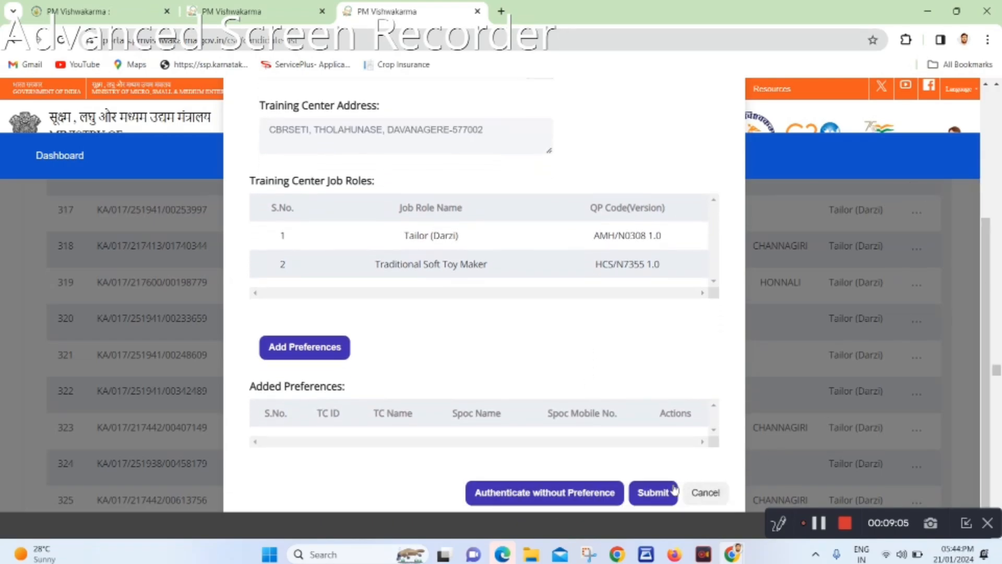
pyautogui.click(662, 494)
# Resubmit, then reselect TC227433 (CBRSETI) after the missing-ID error and scroll back to Submit
pyautogui.click(659, 494)
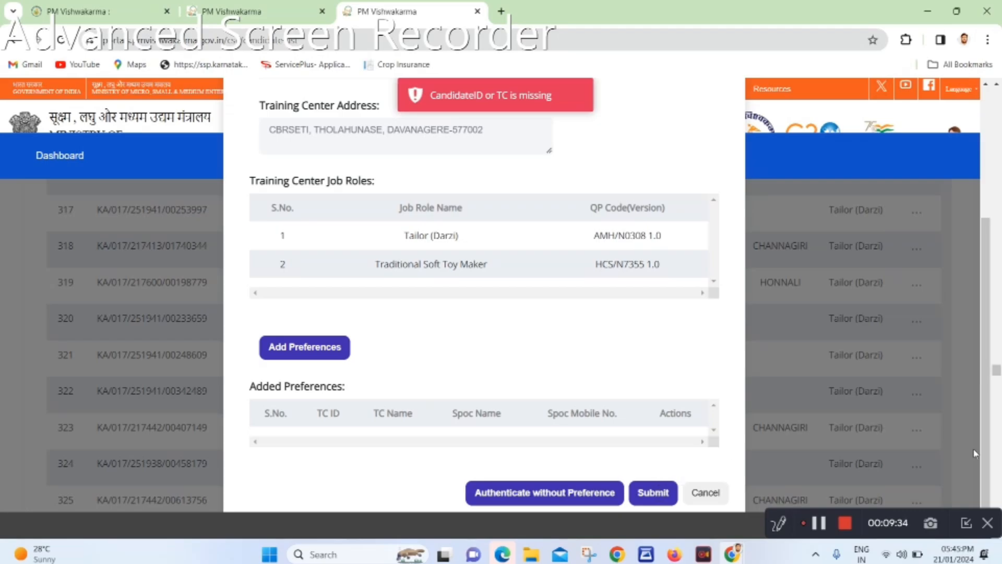
pyautogui.moveTo(985, 447); pyautogui.dragTo(970, 328)
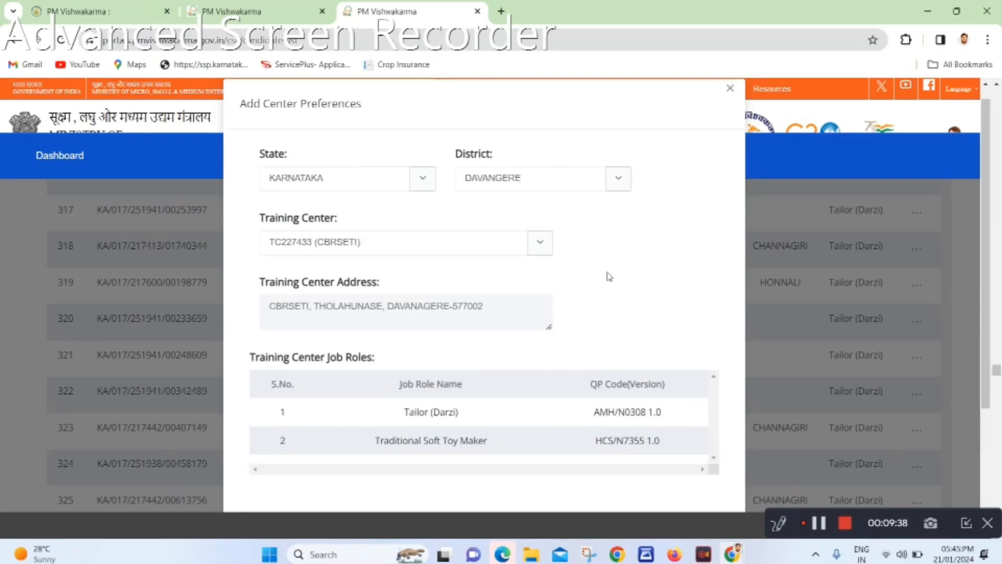
pyautogui.click(543, 249)
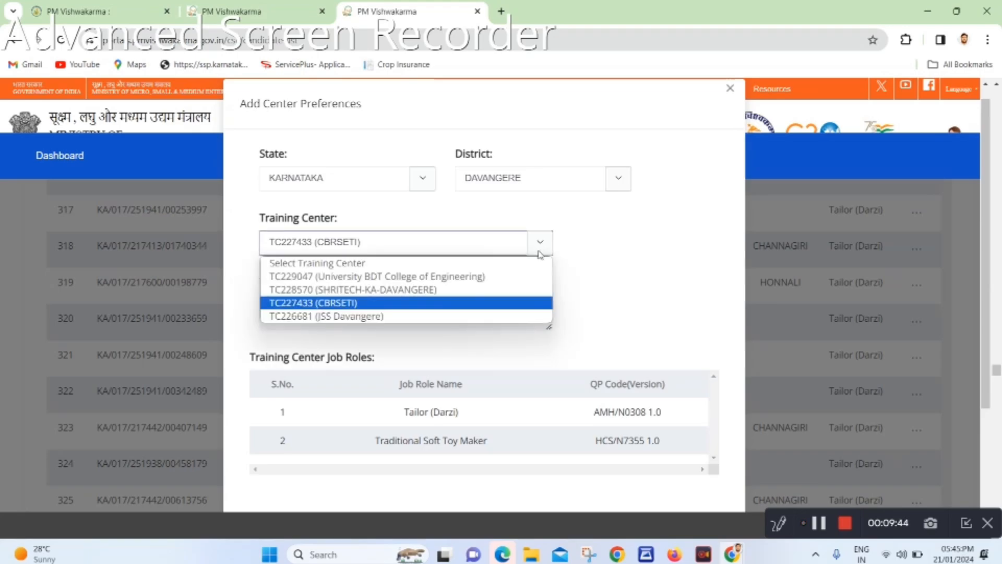
pyautogui.click(494, 303)
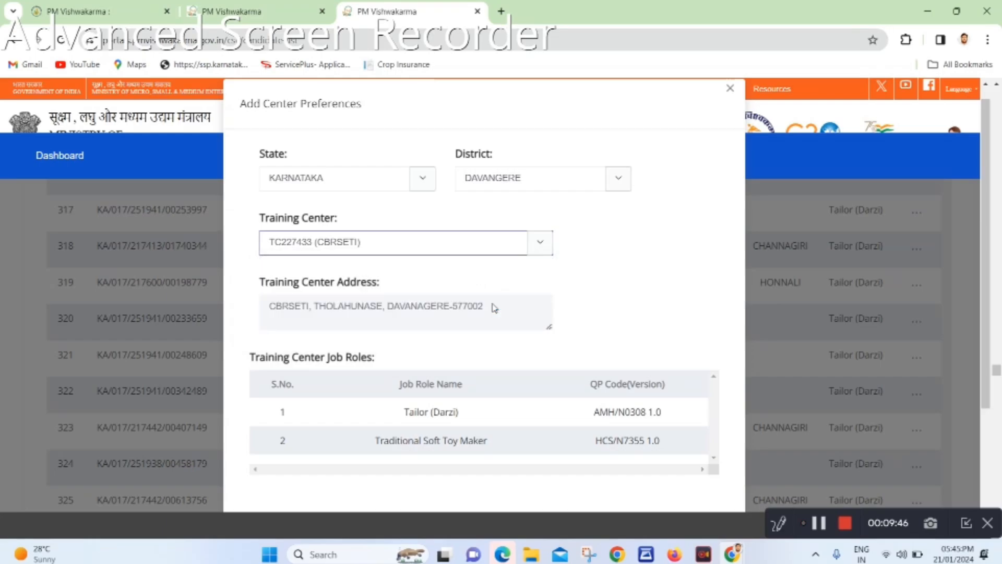
pyautogui.click(541, 246)
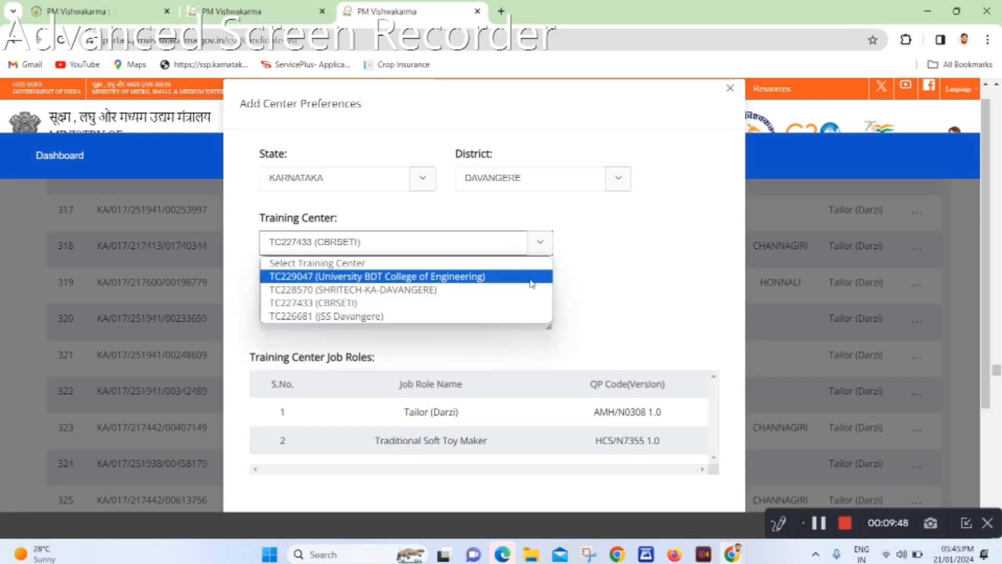
pyautogui.click(511, 302)
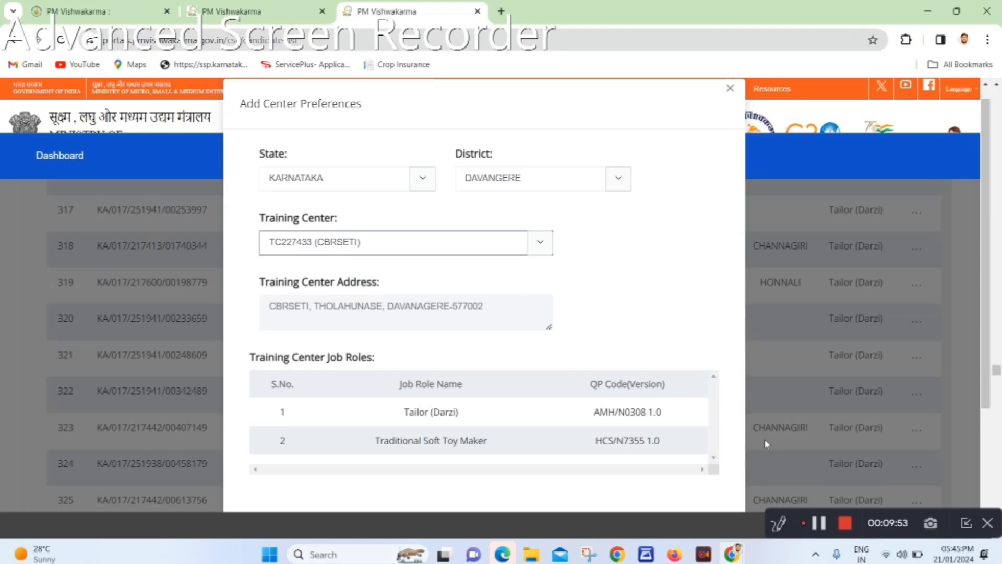
pyautogui.moveTo(990, 207); pyautogui.dragTo(991, 277)
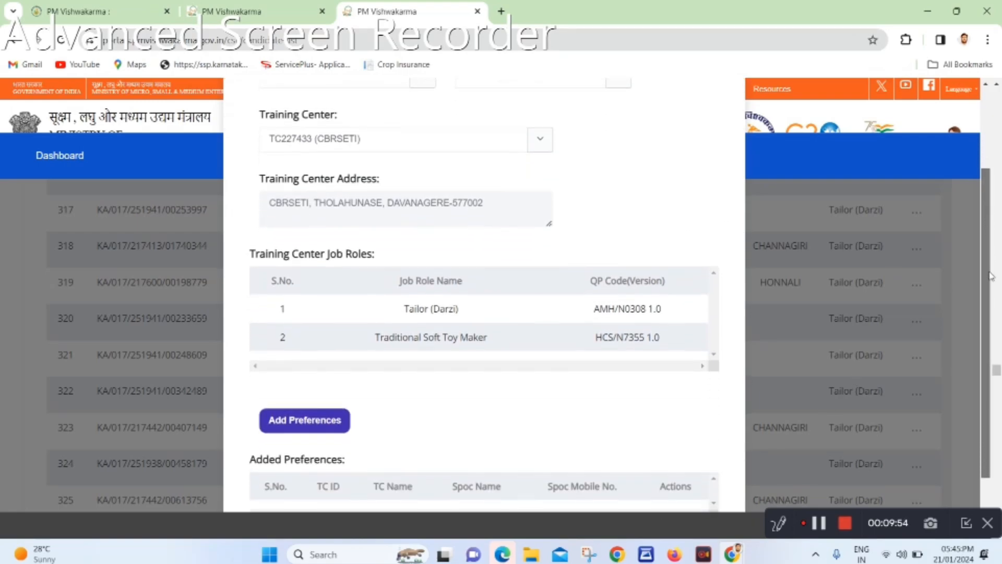
pyautogui.scroll(-1, 991, 276)
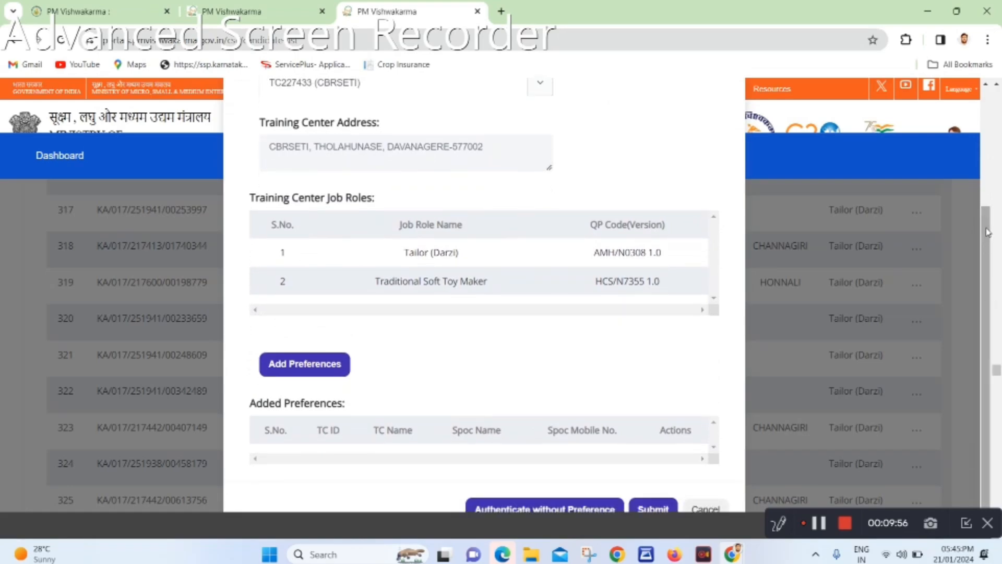
pyautogui.scroll(-1, 991, 256)
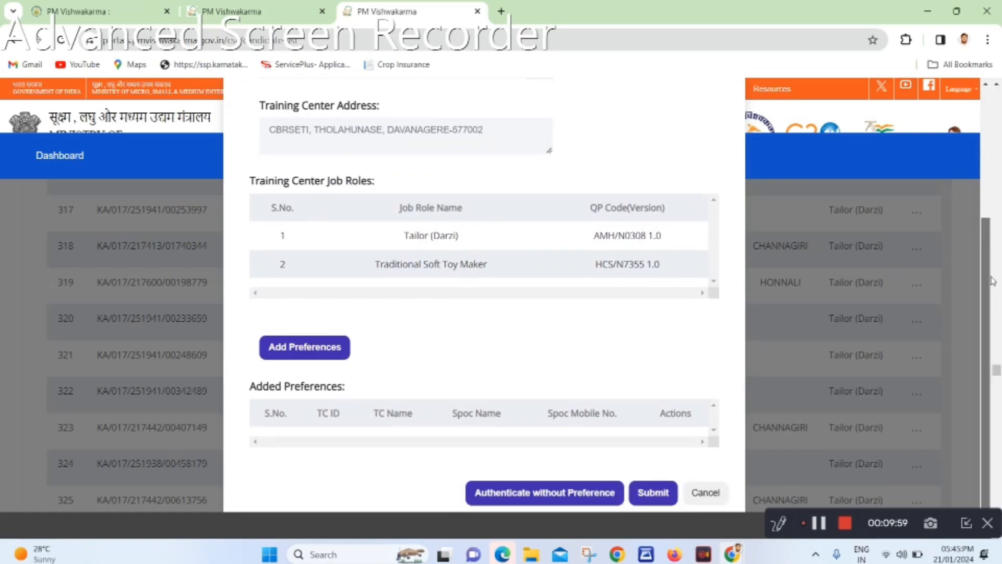